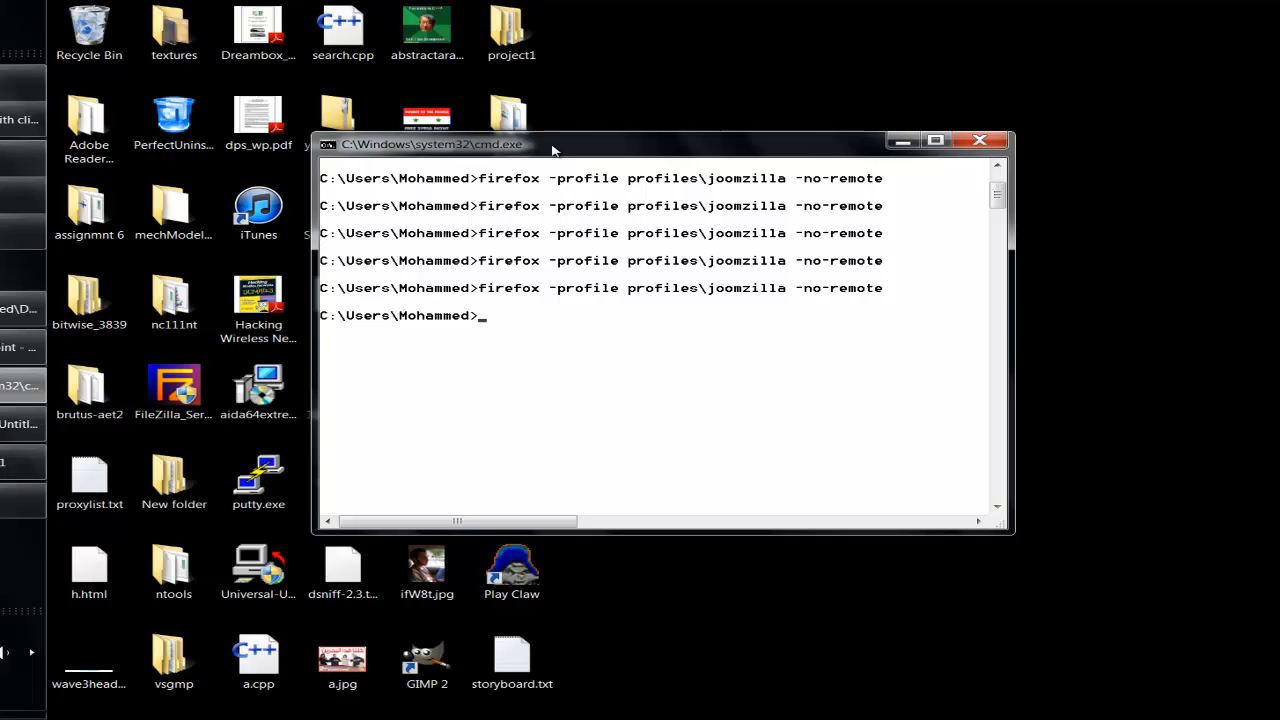
# - Rerun 'firefox -profile profiles\joomzilla -no-remote' to reopen Firefox with the JoomZilla panel
pyautogui.press('Up')
pyautogui.press('Return')
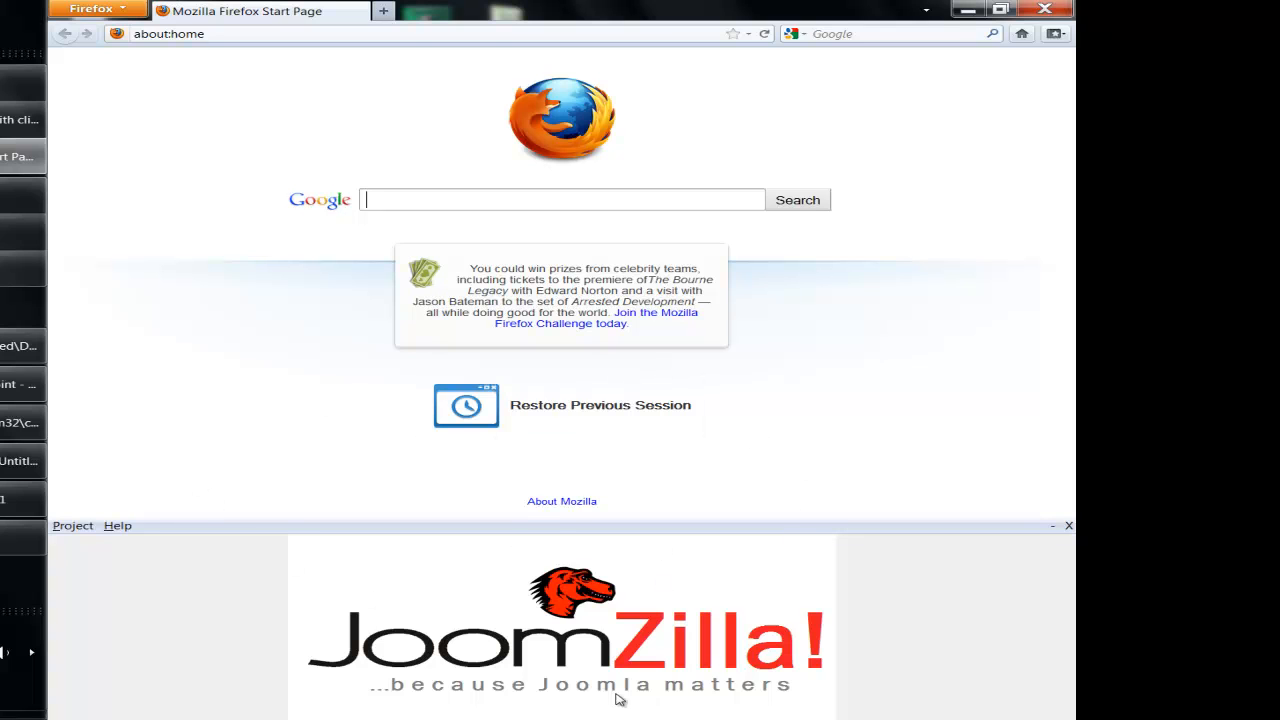
# - Create a new JoomZilla template project with the Desktop as its project folder
pyautogui.click(82, 530)
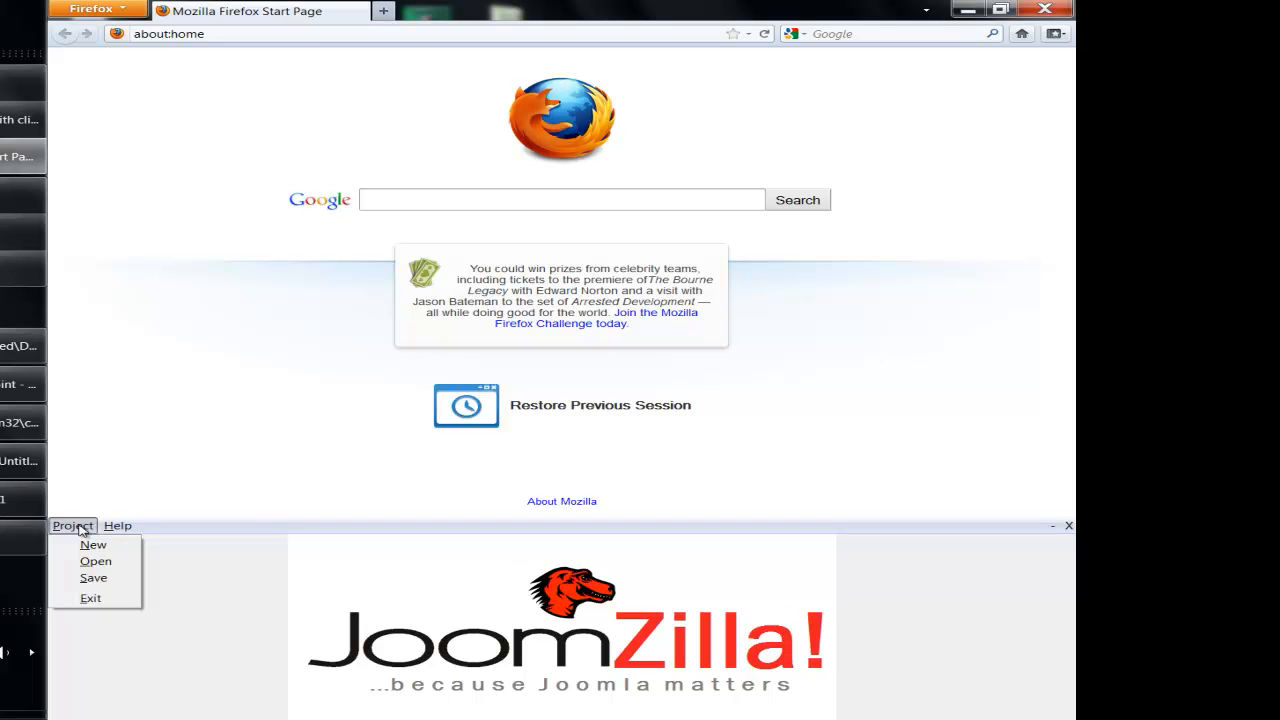
pyautogui.moveTo(110, 530)
pyautogui.click(93, 545)
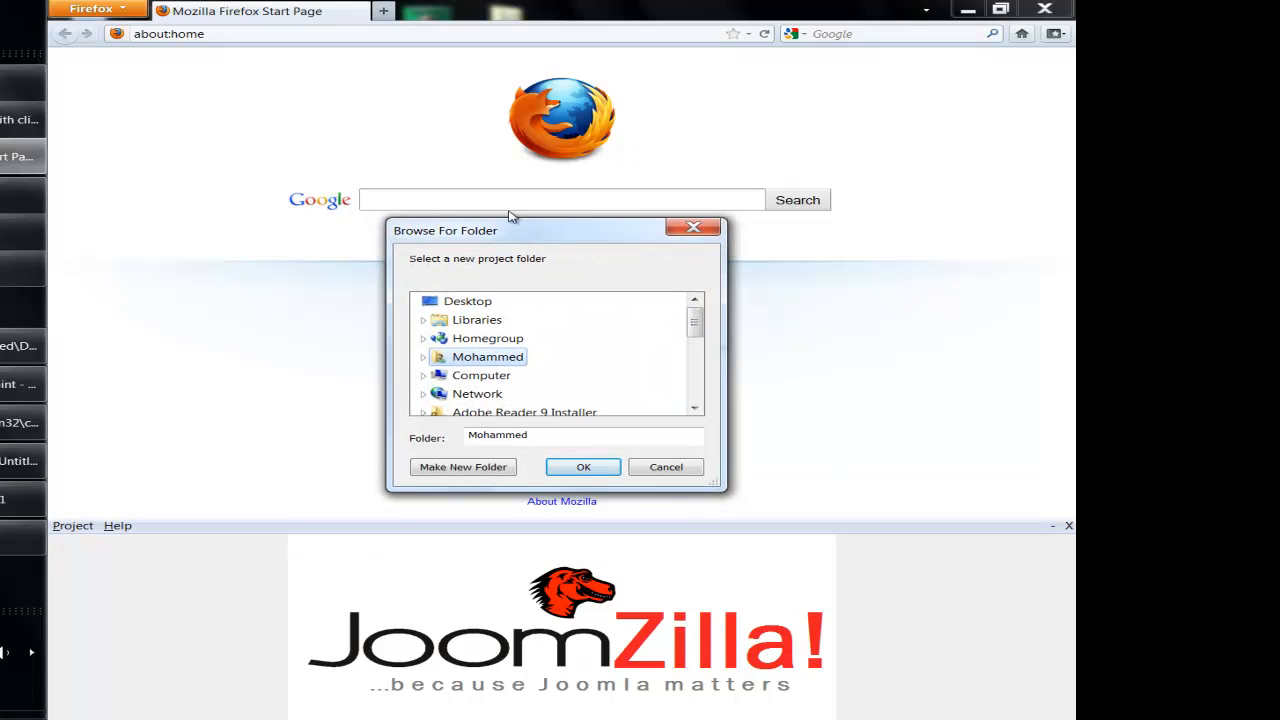
pyautogui.moveTo(527, 239); pyautogui.dragTo(524, 148)
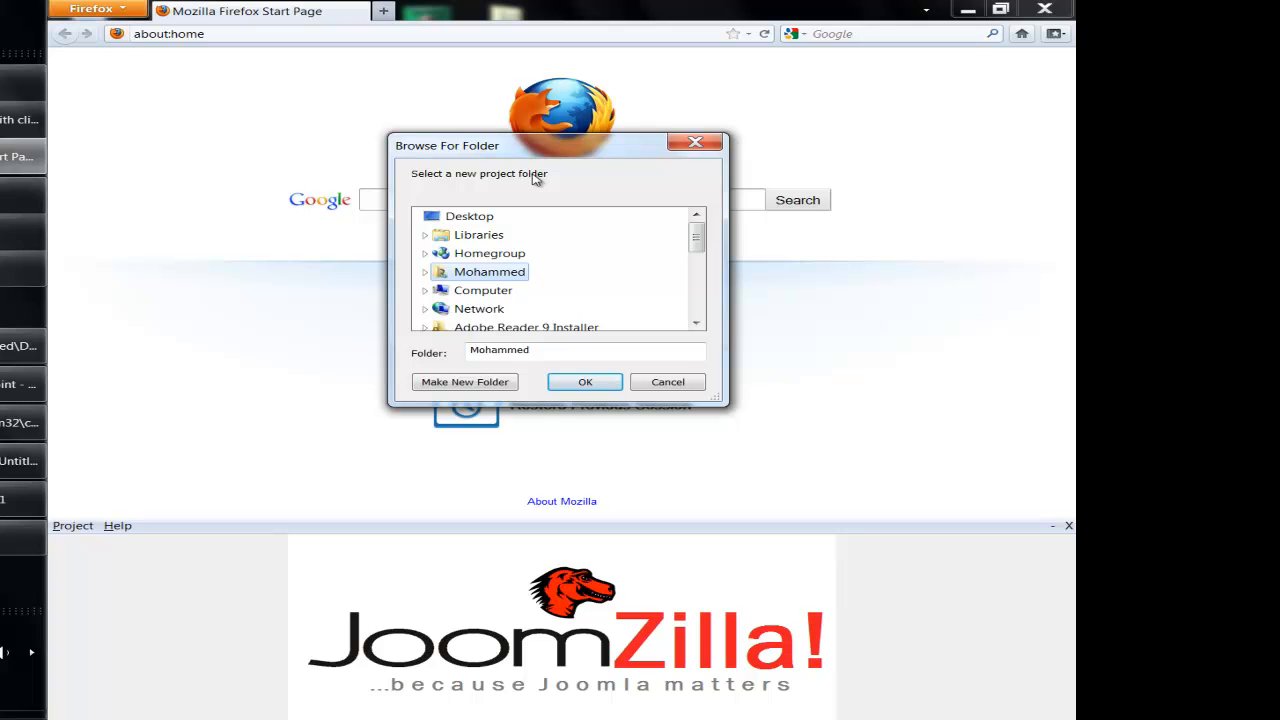
pyautogui.click(454, 218)
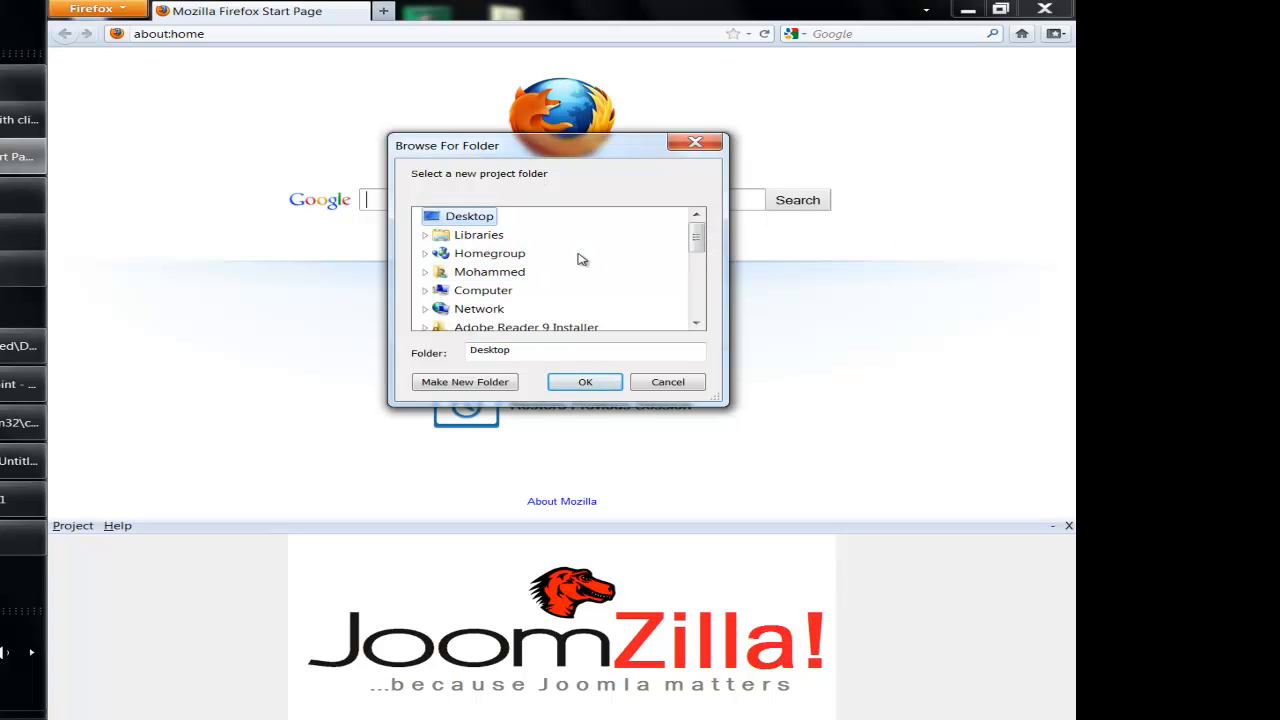
pyautogui.click(586, 382)
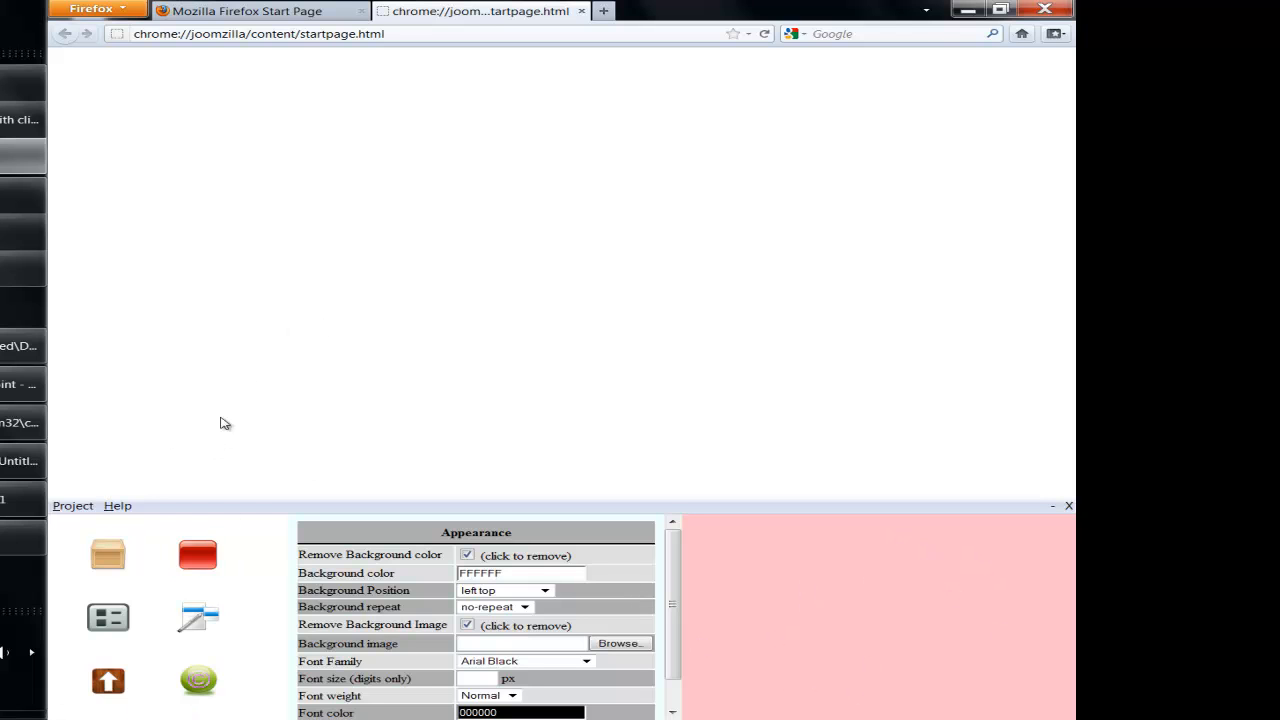
# - Add a black container box and place a taller content block inside it
pyautogui.moveTo(104, 549); pyautogui.dragTo(220, 83)
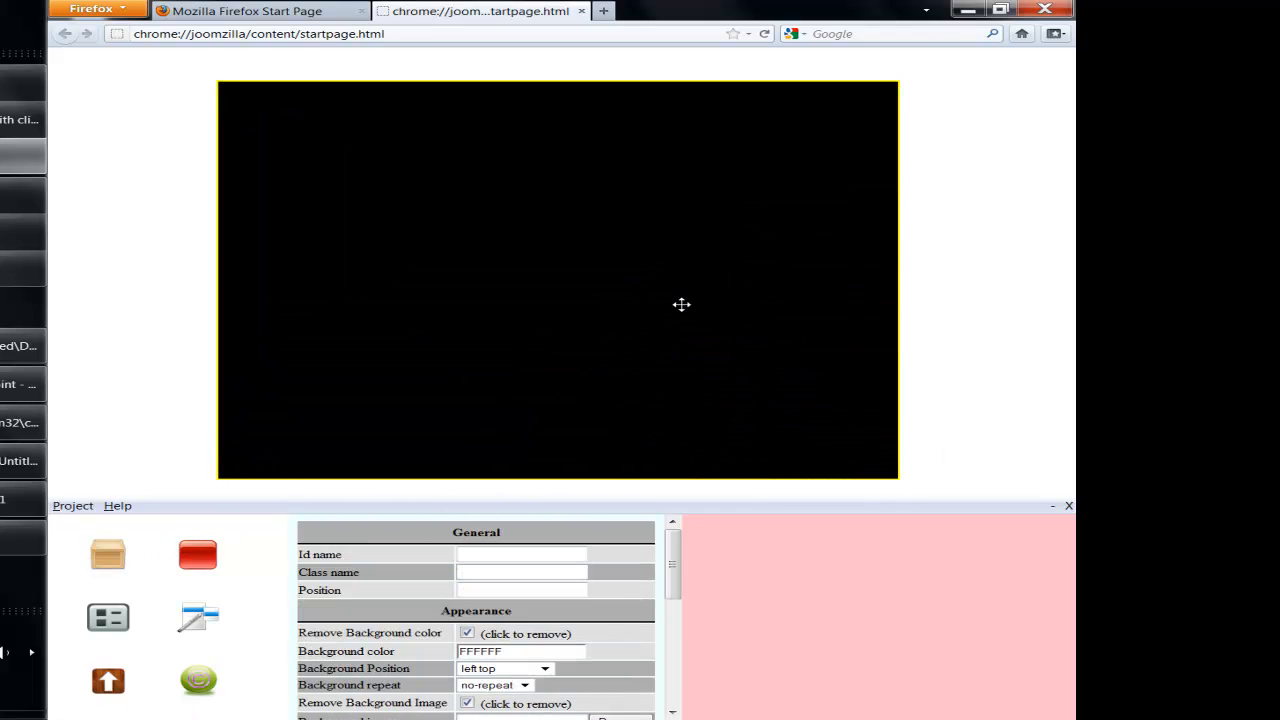
pyautogui.moveTo(197, 554); pyautogui.dragTo(149, 272)
pyautogui.moveTo(241, 362); pyautogui.dragTo(413, 261)
pyautogui.moveTo(886, 337); pyautogui.dragTo(977, 454)
pyautogui.click(546, 404)
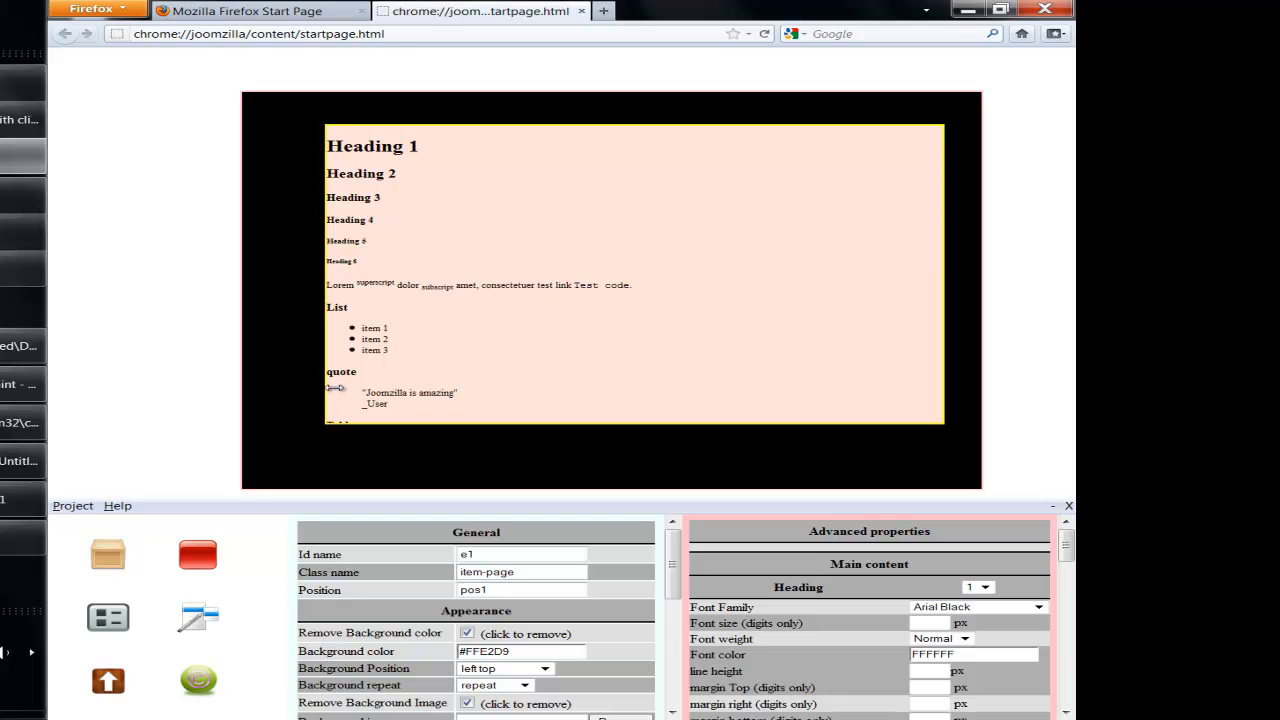
pyautogui.moveTo(600, 314); pyautogui.dragTo(625, 302)
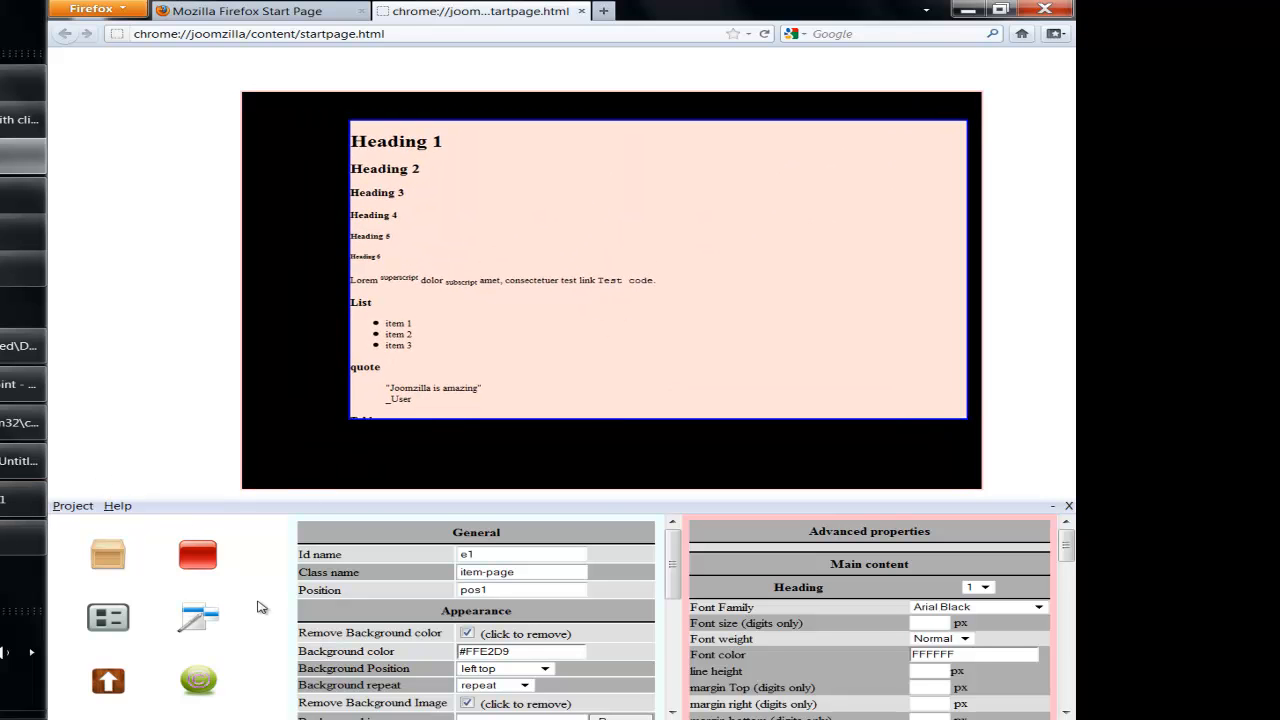
# - Add a sidebar menu block left of the content and widen the container leftward
pyautogui.moveTo(112, 617); pyautogui.dragTo(140, 170)
pyautogui.moveTo(196, 290); pyautogui.dragTo(240, 268)
pyautogui.moveTo(246, 458); pyautogui.dragTo(108, 458)
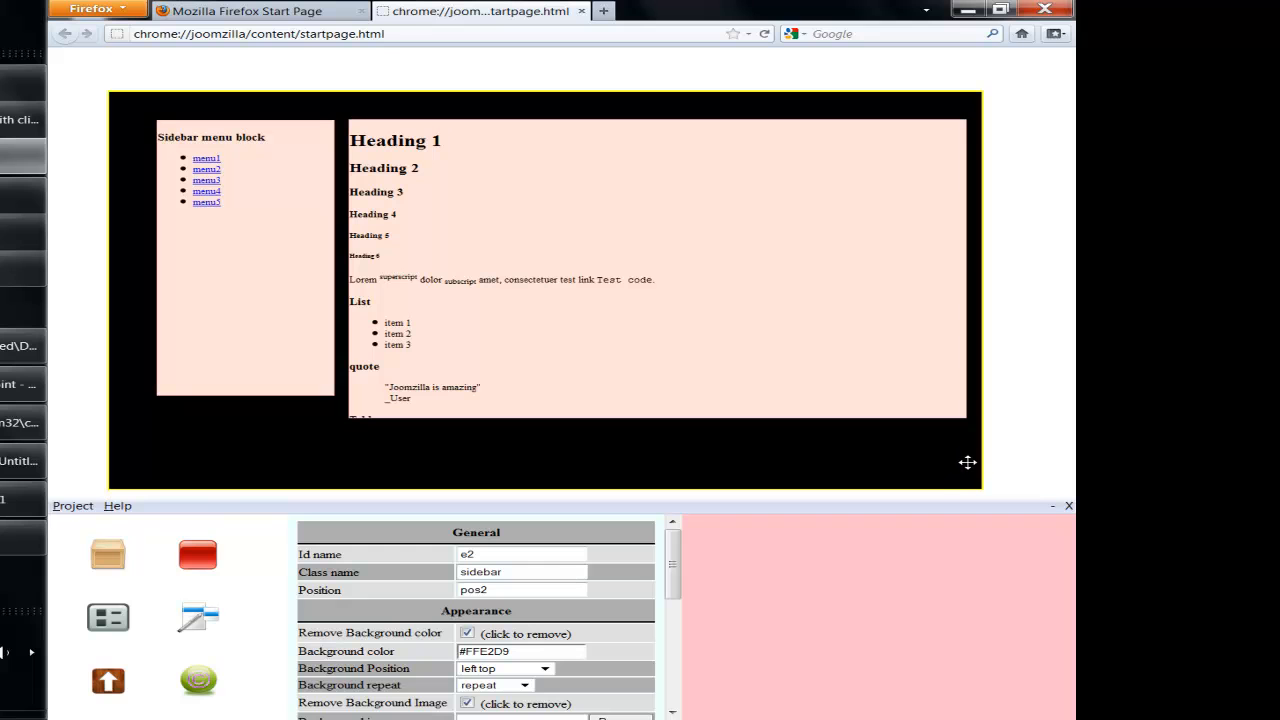
# - Widen and raise the black container, then lengthen the sidebar and content blocks
pyautogui.moveTo(978, 459); pyautogui.dragTo(997, 459)
pyautogui.moveTo(570, 91); pyautogui.dragTo(563, 51)
pyautogui.moveTo(266, 200); pyautogui.dragTo(256, 211)
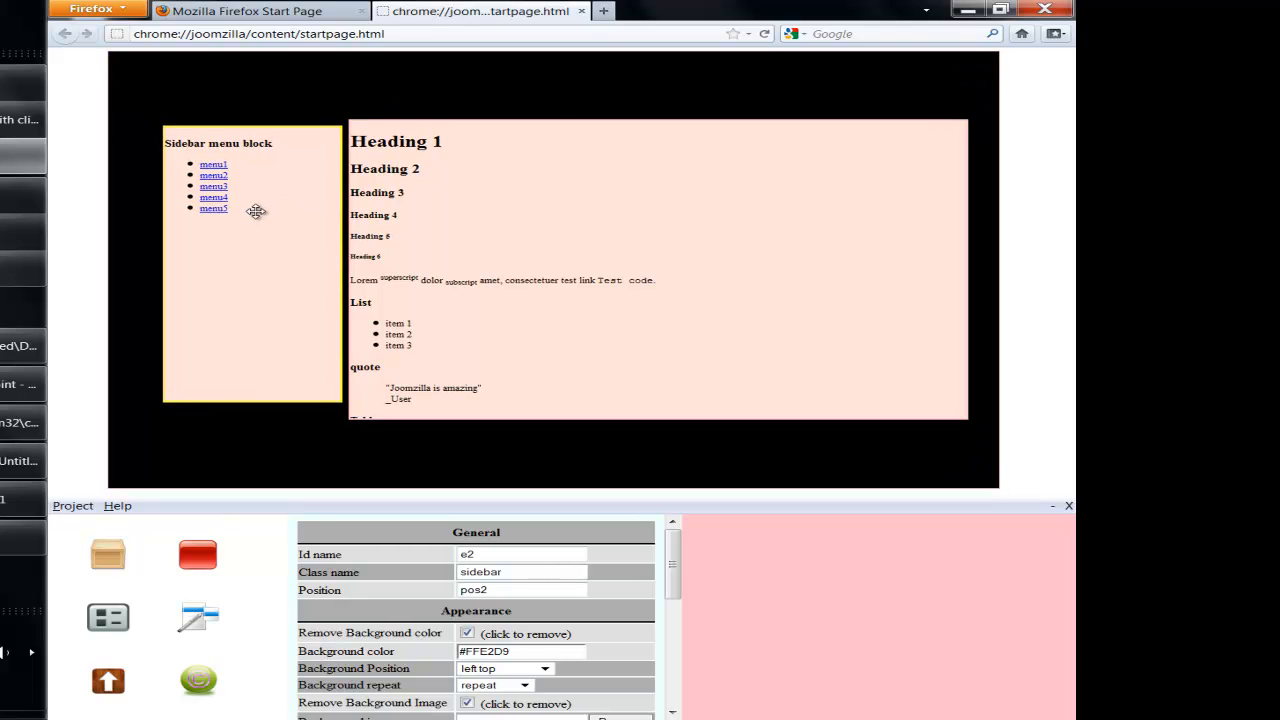
pyautogui.moveTo(249, 397); pyautogui.dragTo(245, 433)
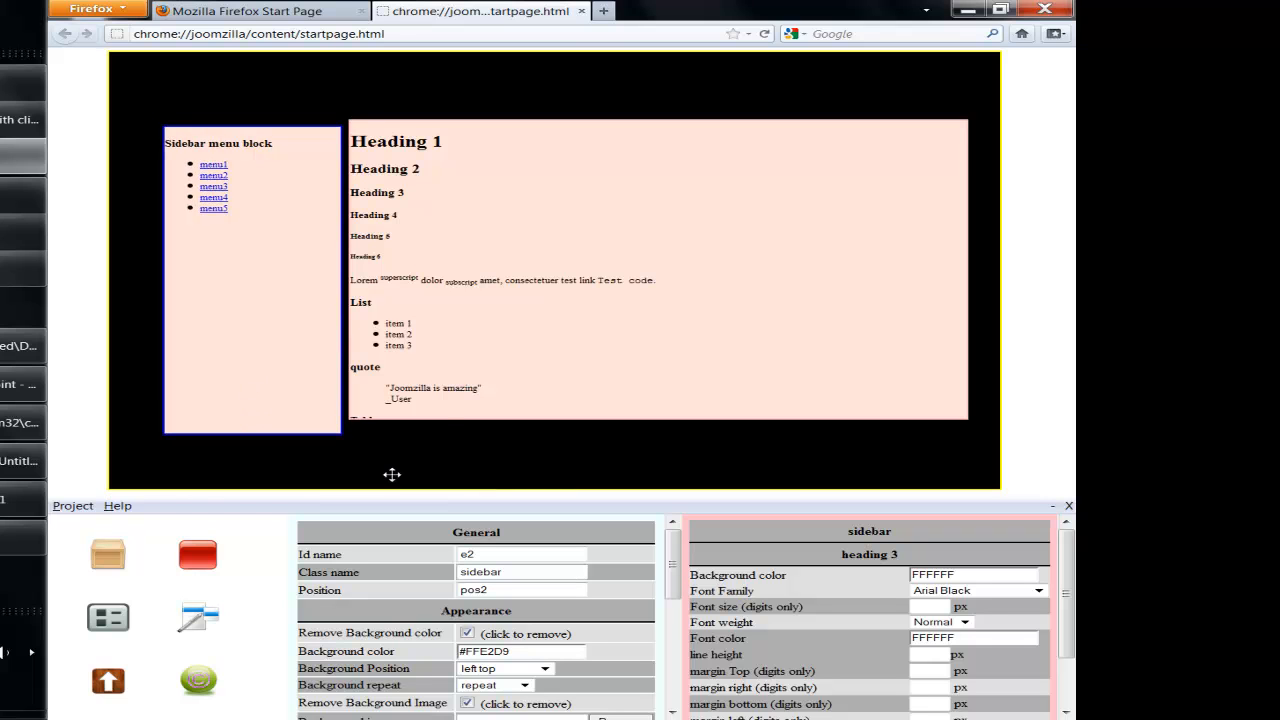
pyautogui.moveTo(446, 419); pyautogui.dragTo(443, 434)
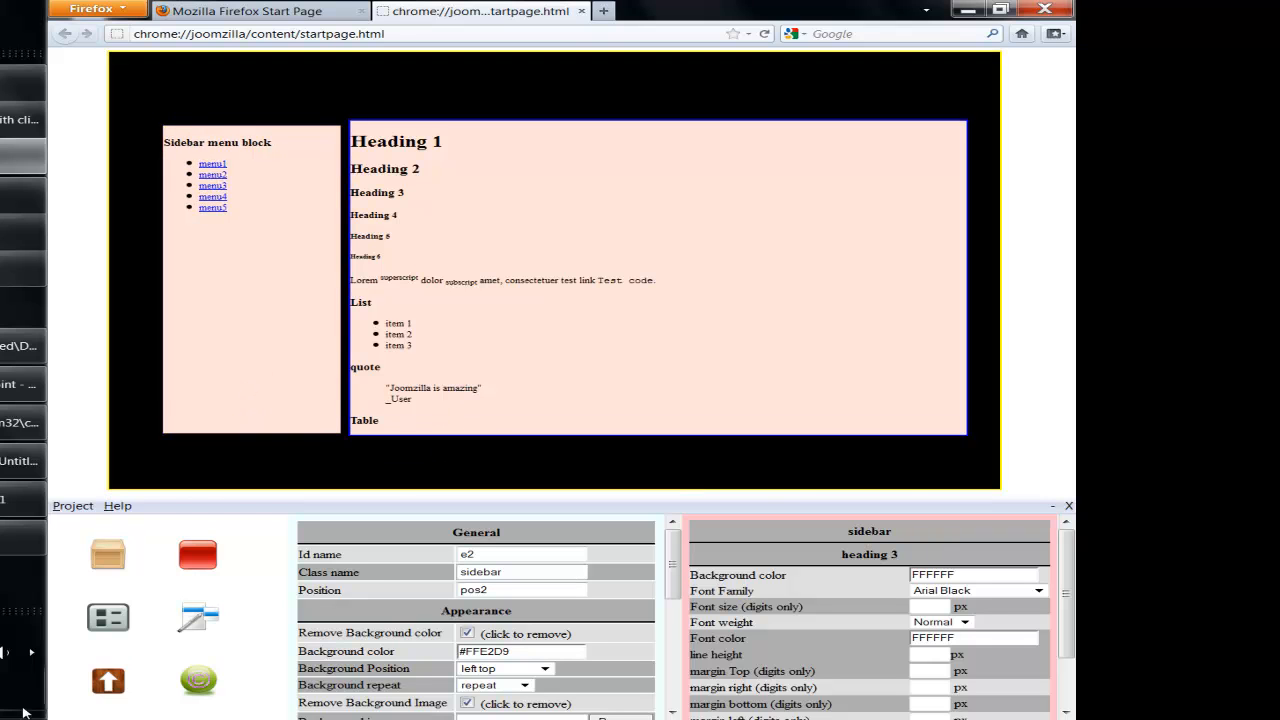
# - Add a menu bar with links menu0–menu4 and stretch it across the top
pyautogui.click(198, 554)
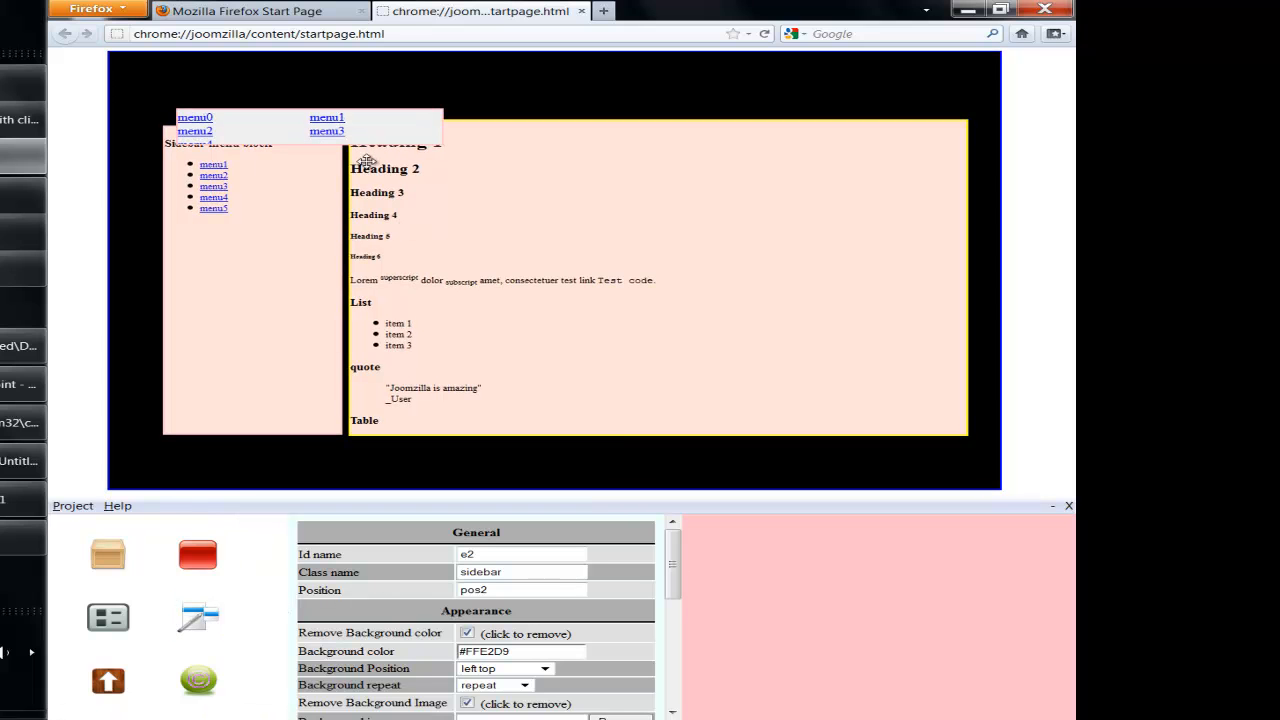
pyautogui.moveTo(422, 138); pyautogui.dragTo(960, 102)
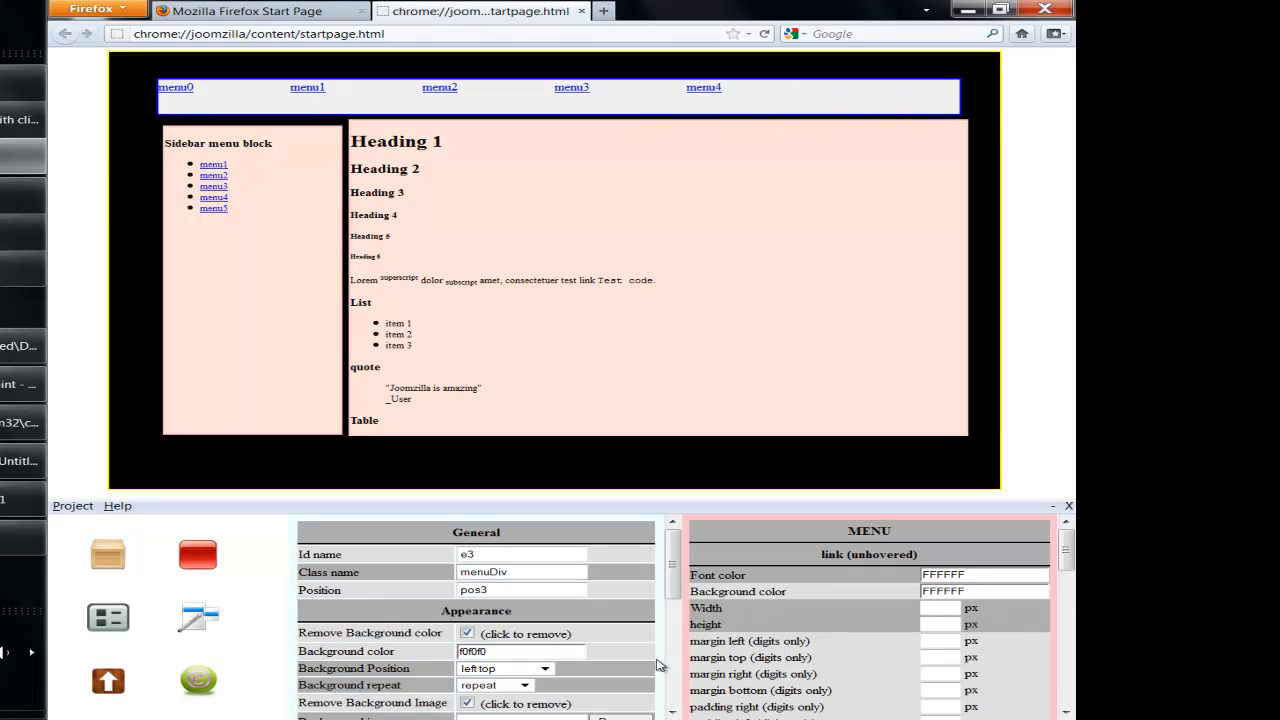
pyautogui.scroll(-2, 655, 601)
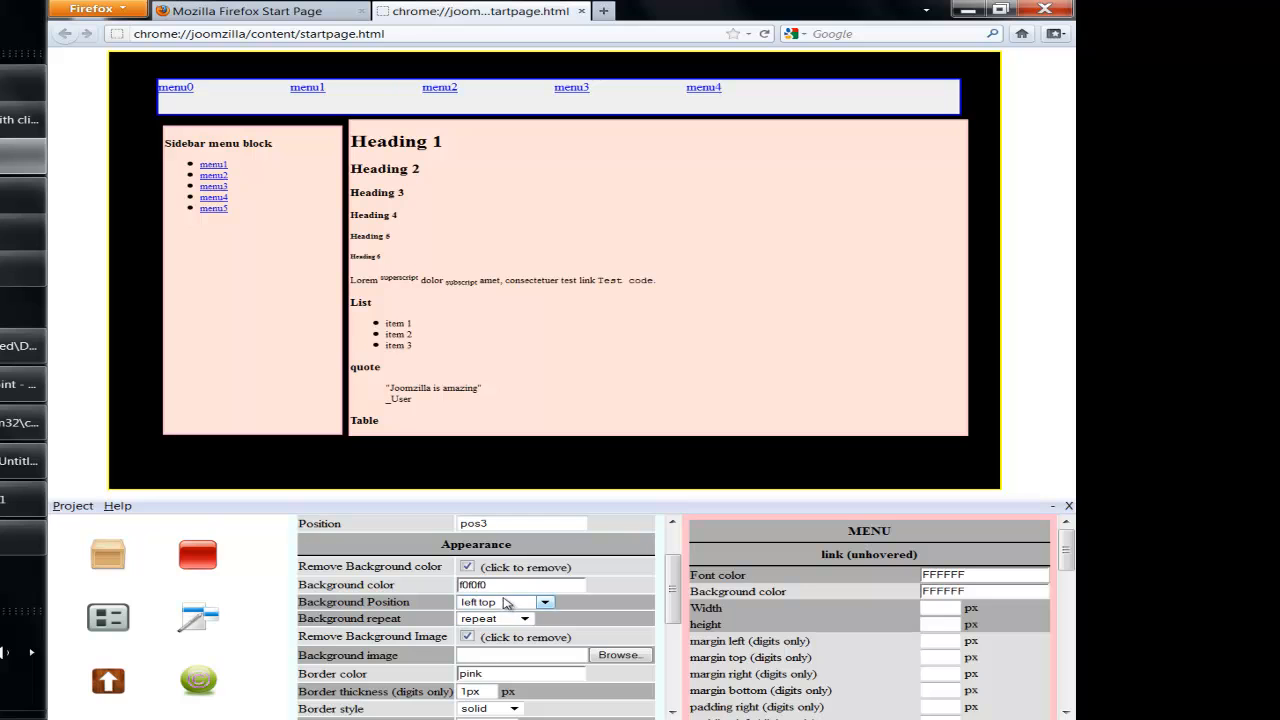
# - Set the top menu bar's background colour to purple C77DC7
pyautogui.click(505, 585)
pyautogui.click(507, 626)
pyautogui.click(599, 645)
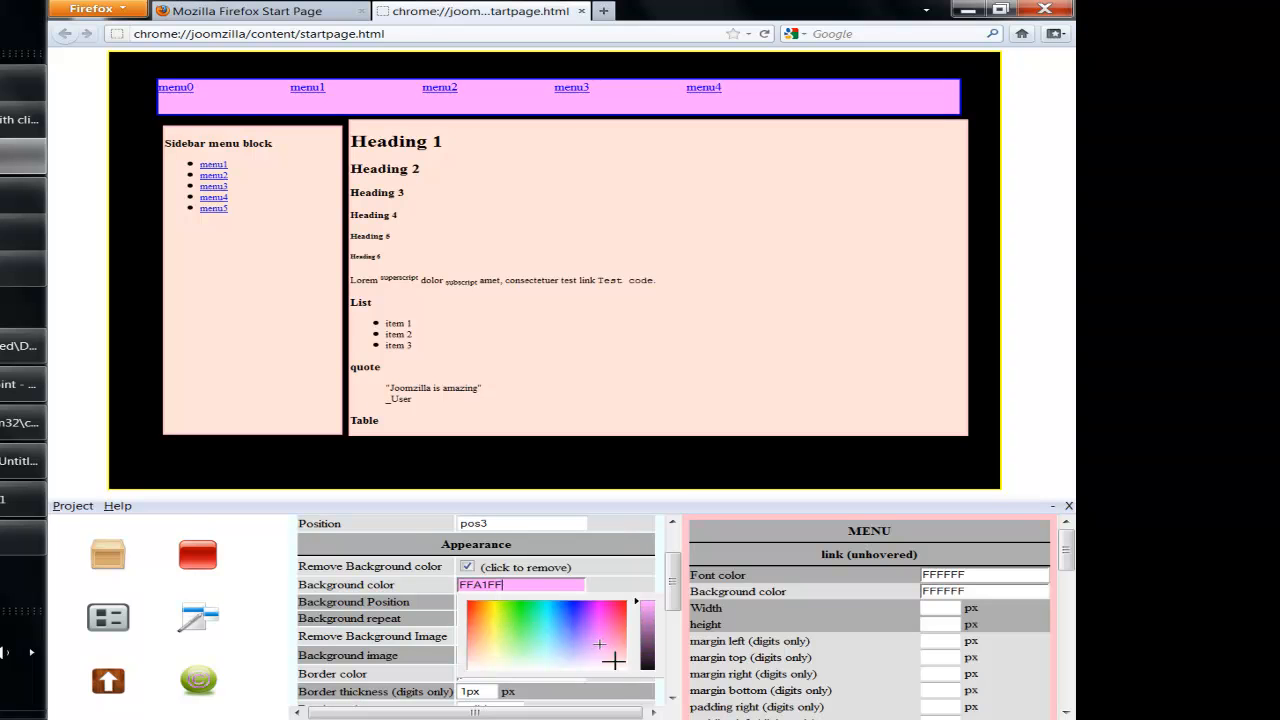
pyautogui.click(648, 627)
pyautogui.moveTo(649, 625); pyautogui.dragTo(649, 616)
# - Select the page body to edit its background image
pyautogui.click(563, 185)
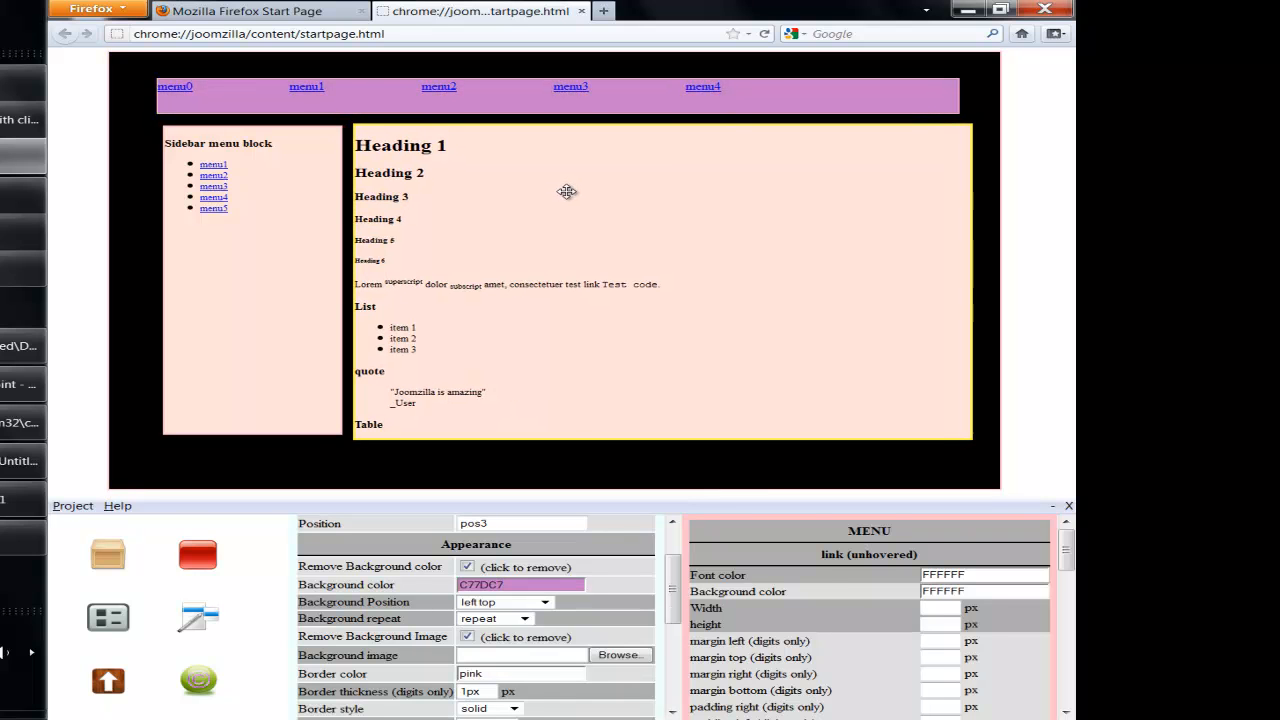
pyautogui.click(288, 216)
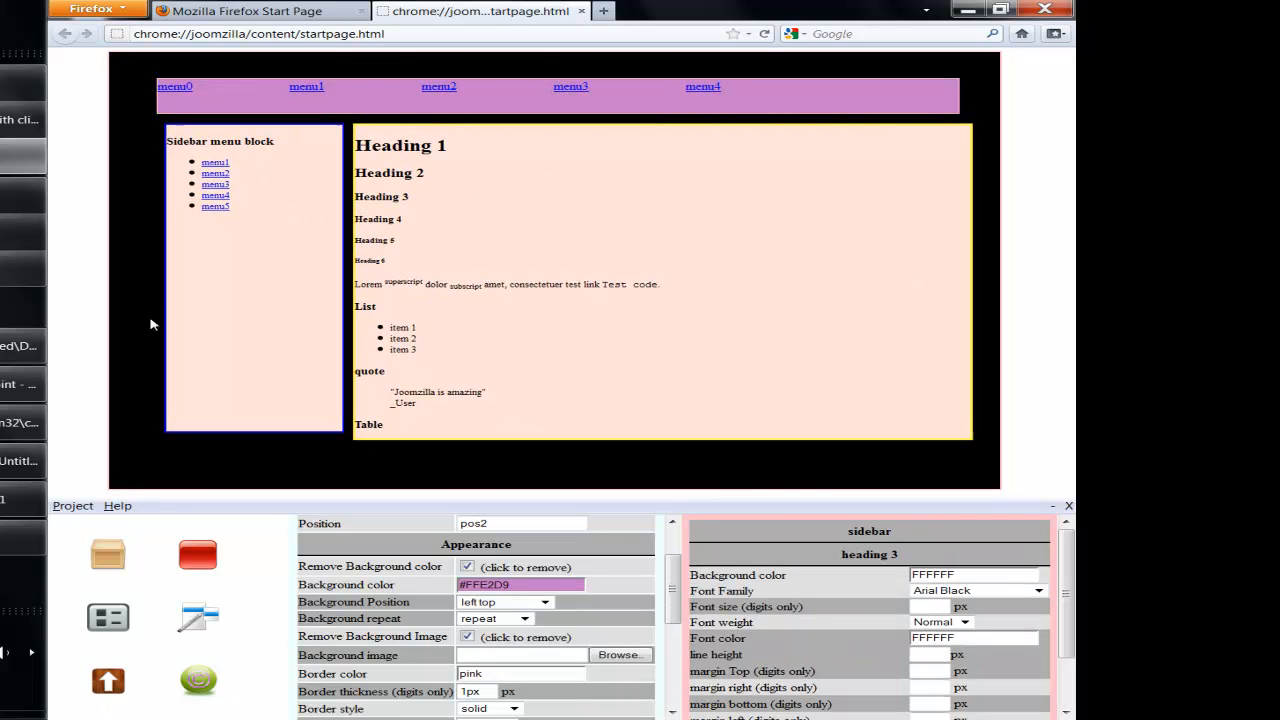
pyautogui.click(85, 253)
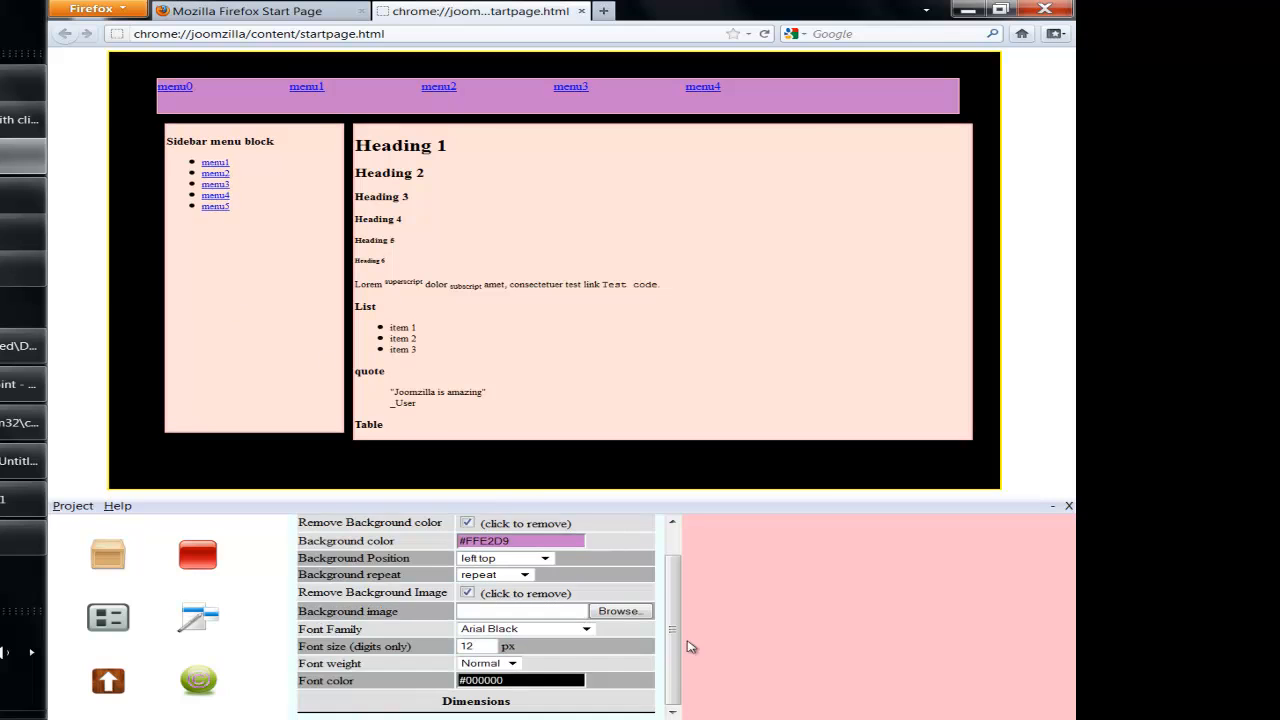
pyautogui.moveTo(676, 646); pyautogui.dragTo(678, 620)
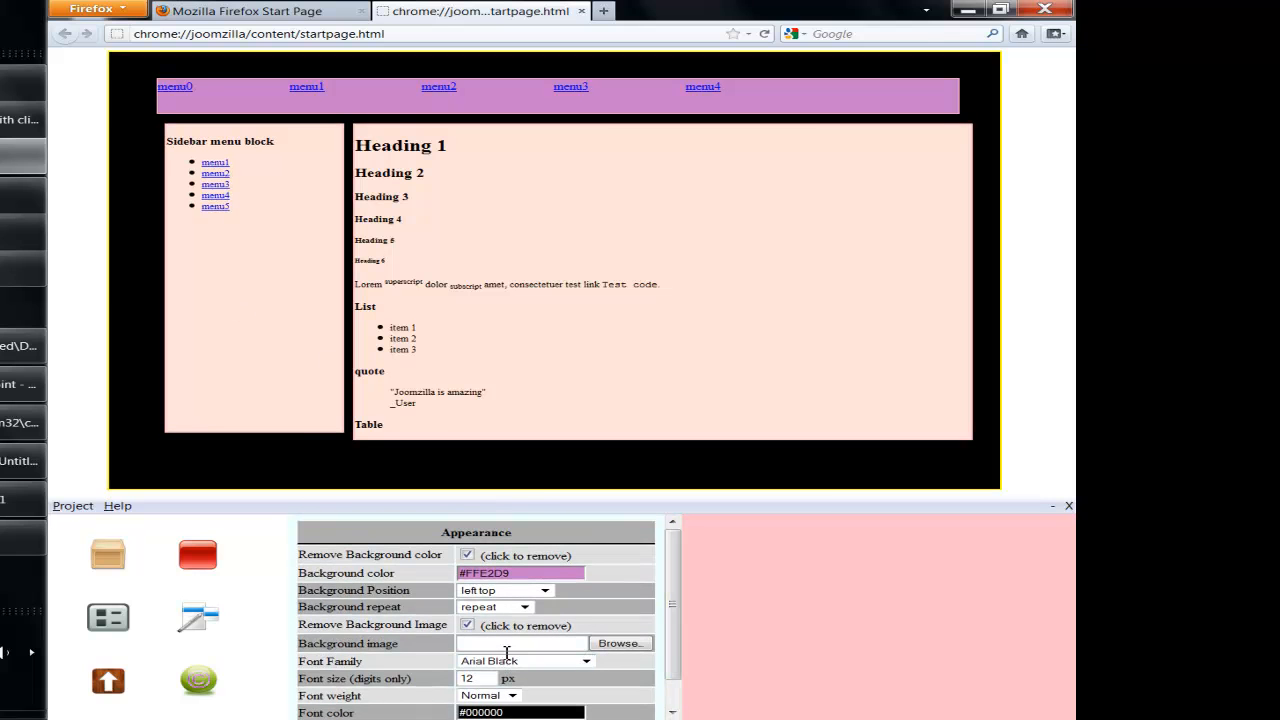
pyautogui.click(506, 644)
# - Use pattern_156.gif from the textures folder as the page body's background image
pyautogui.click(467, 624)
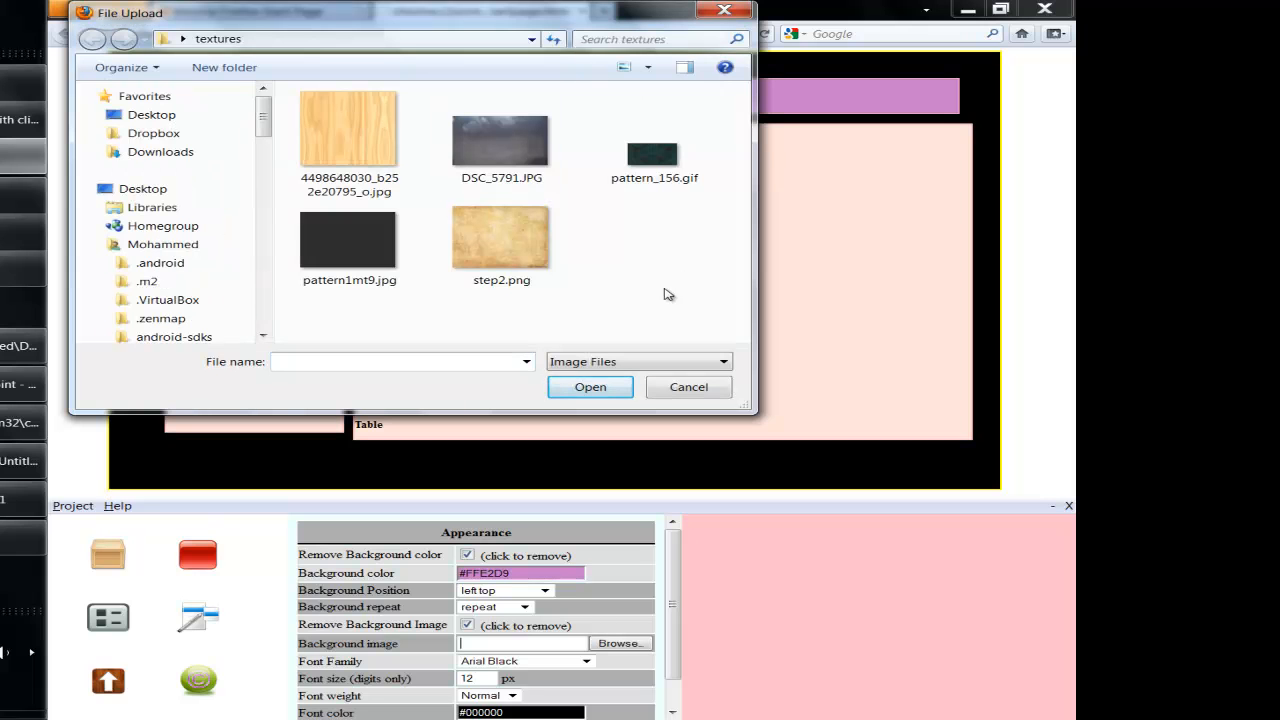
pyautogui.click(658, 177)
pyautogui.doubleClick(658, 177)
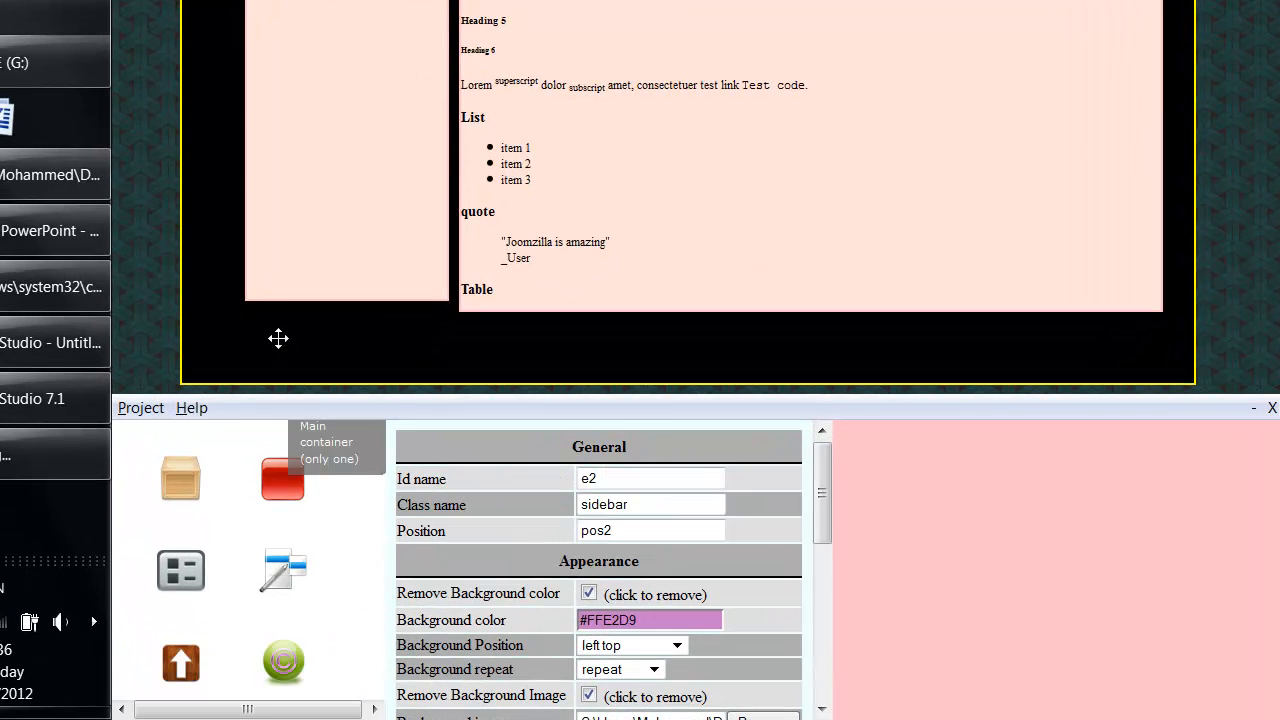
# - Add a footer with link1–link3 and a copyright line, widened across the layout, with the container extended to fit
pyautogui.click(278, 338)
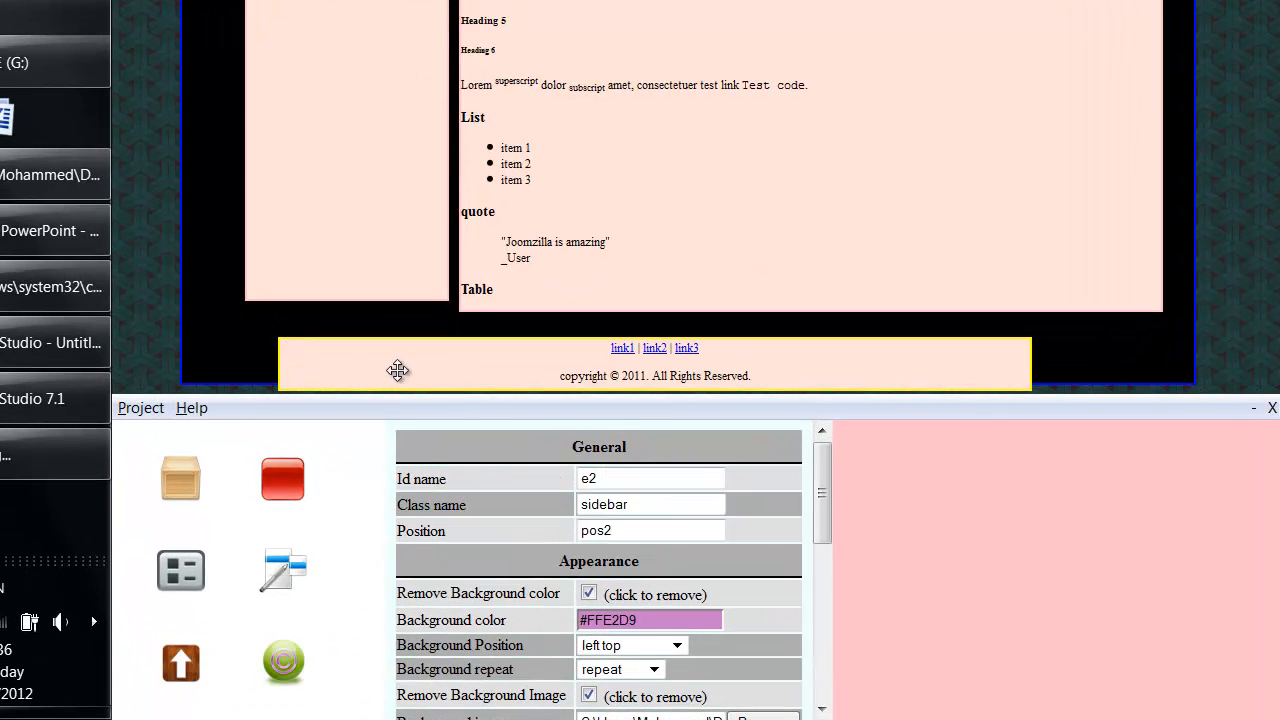
pyautogui.moveTo(486, 391); pyautogui.dragTo(422, 344)
pyautogui.moveTo(1010, 358); pyautogui.dragTo(1179, 397)
pyautogui.click(1130, 372)
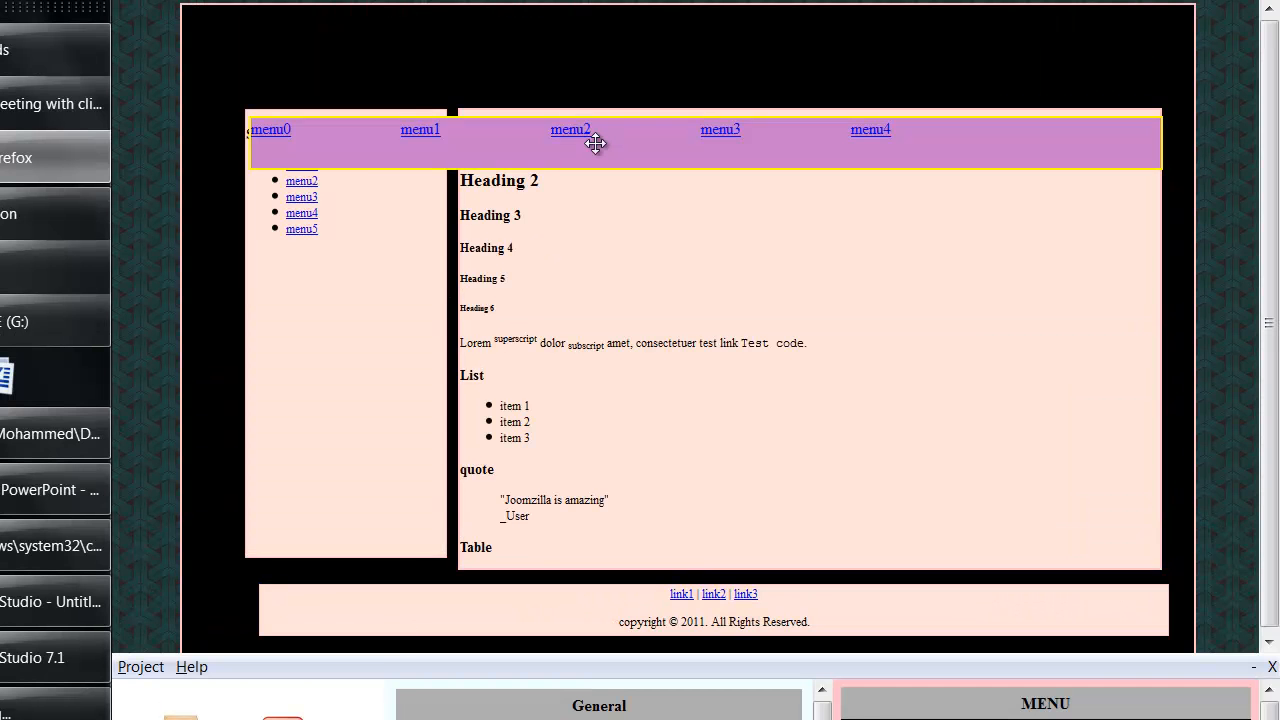
pyautogui.moveTo(596, 149); pyautogui.dragTo(591, 65)
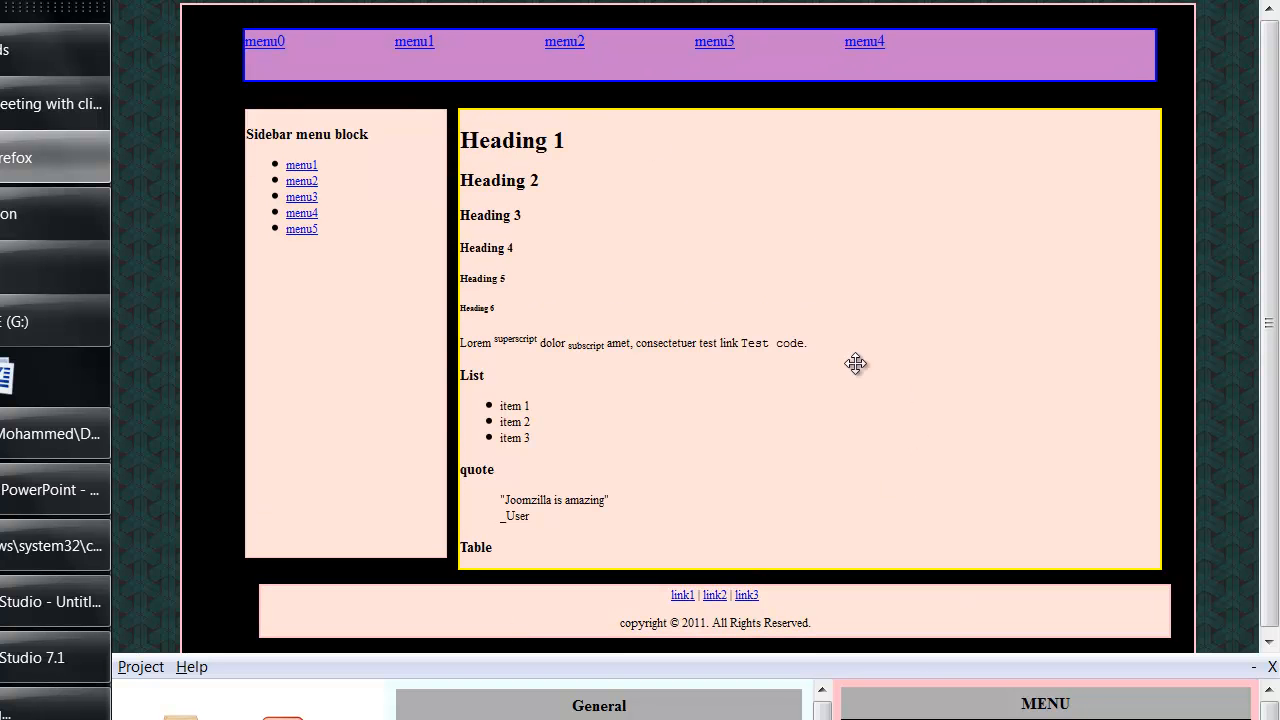
pyautogui.click(691, 392)
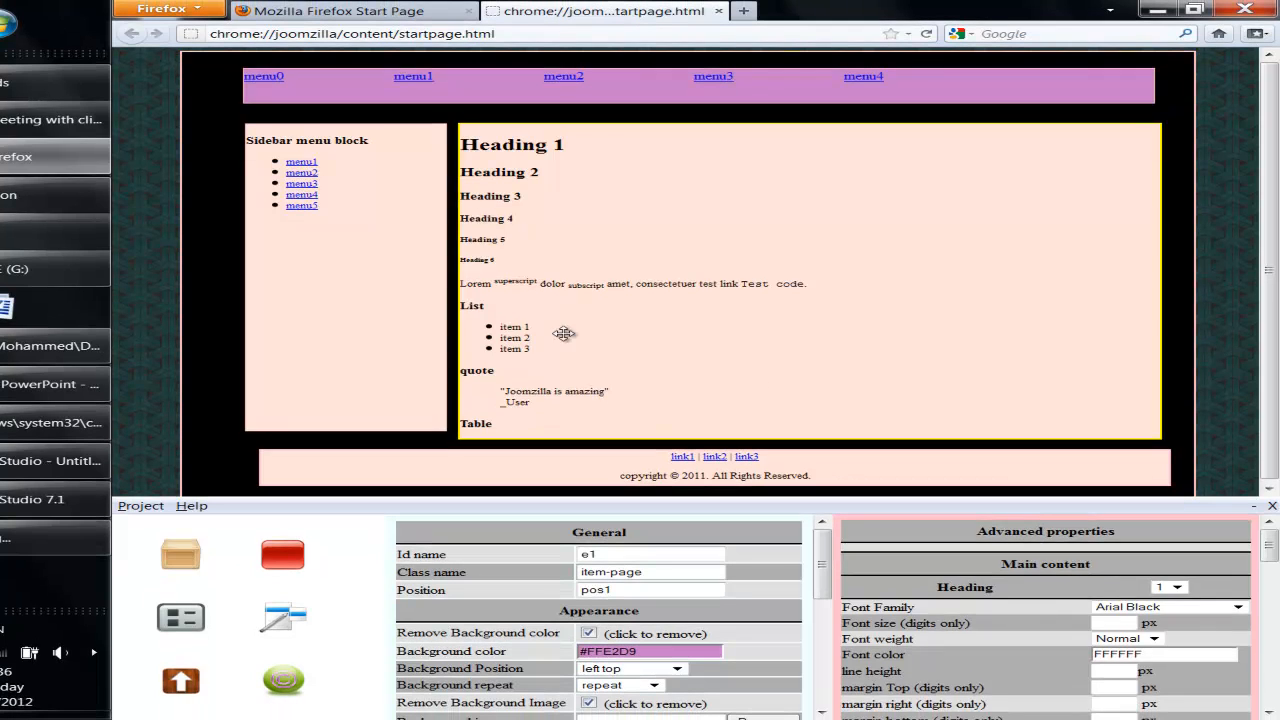
# - In the content block's advanced properties, make Heading 1 red FF003C
pyautogui.click(323, 345)
pyautogui.click(838, 244)
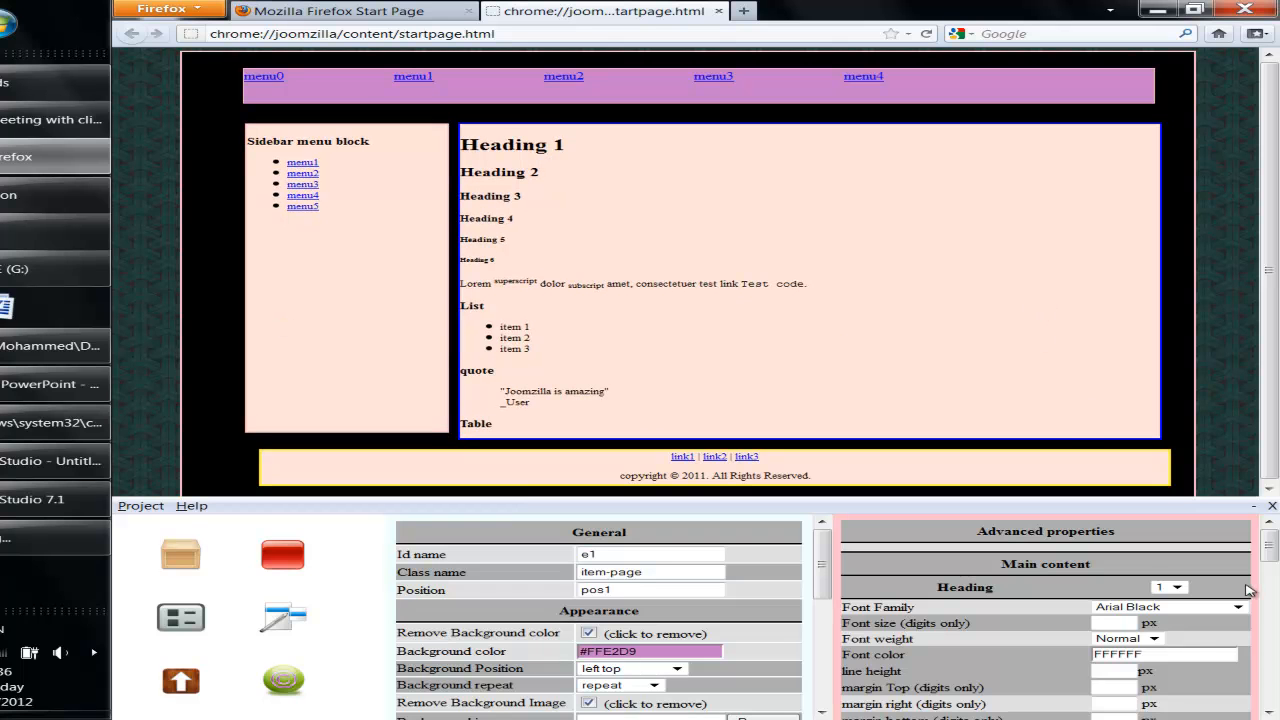
pyautogui.moveTo(1272, 547); pyautogui.dragTo(1273, 553)
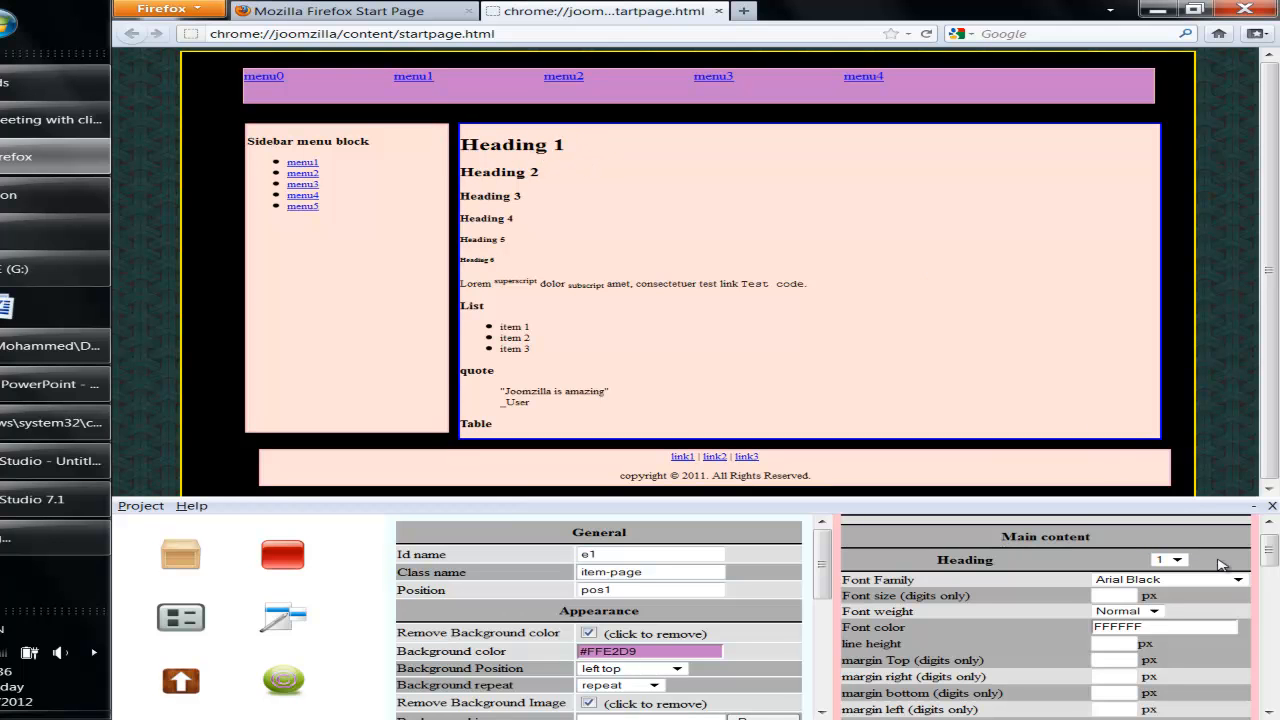
pyautogui.click(1170, 562)
pyautogui.click(1149, 630)
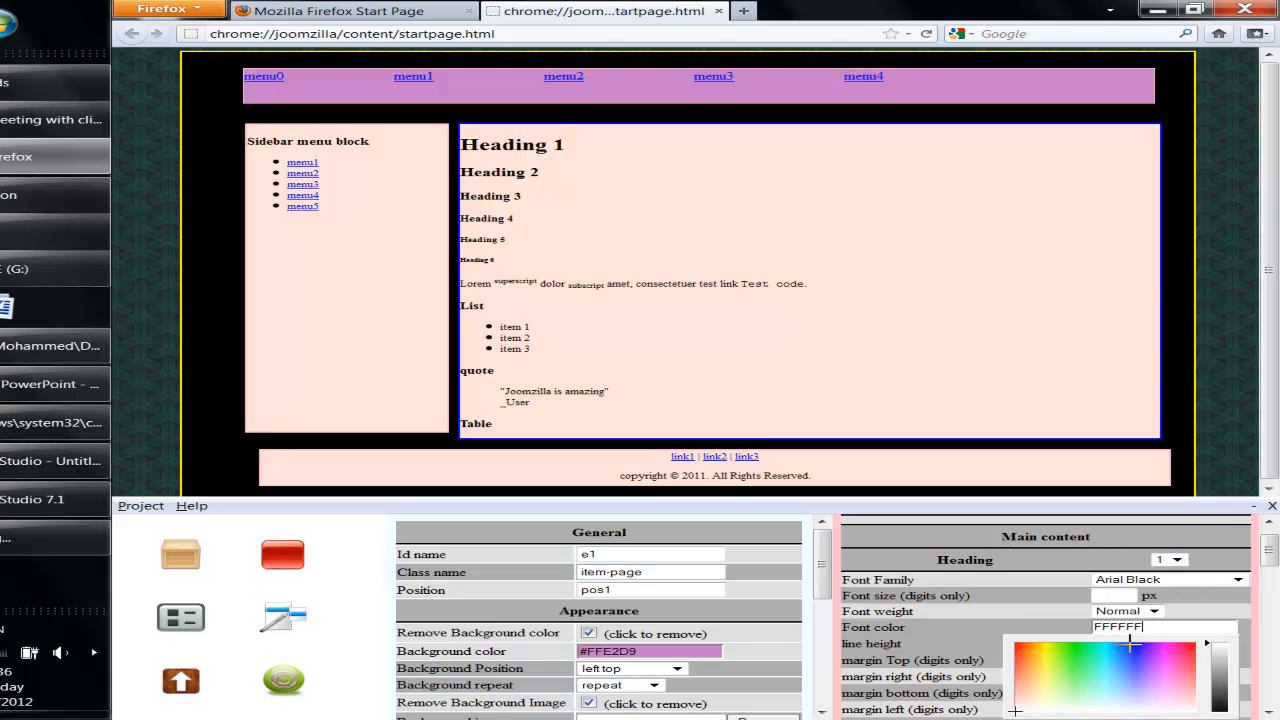
pyautogui.click(1180, 650)
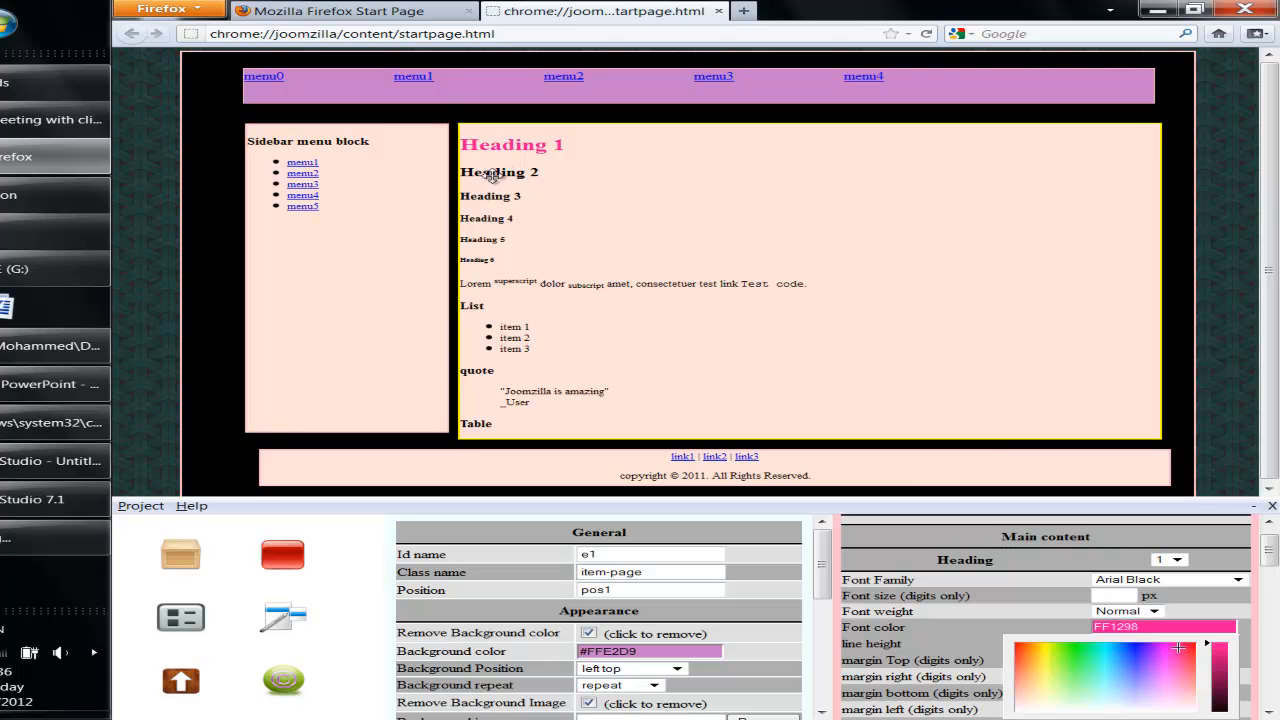
pyautogui.click(1212, 650)
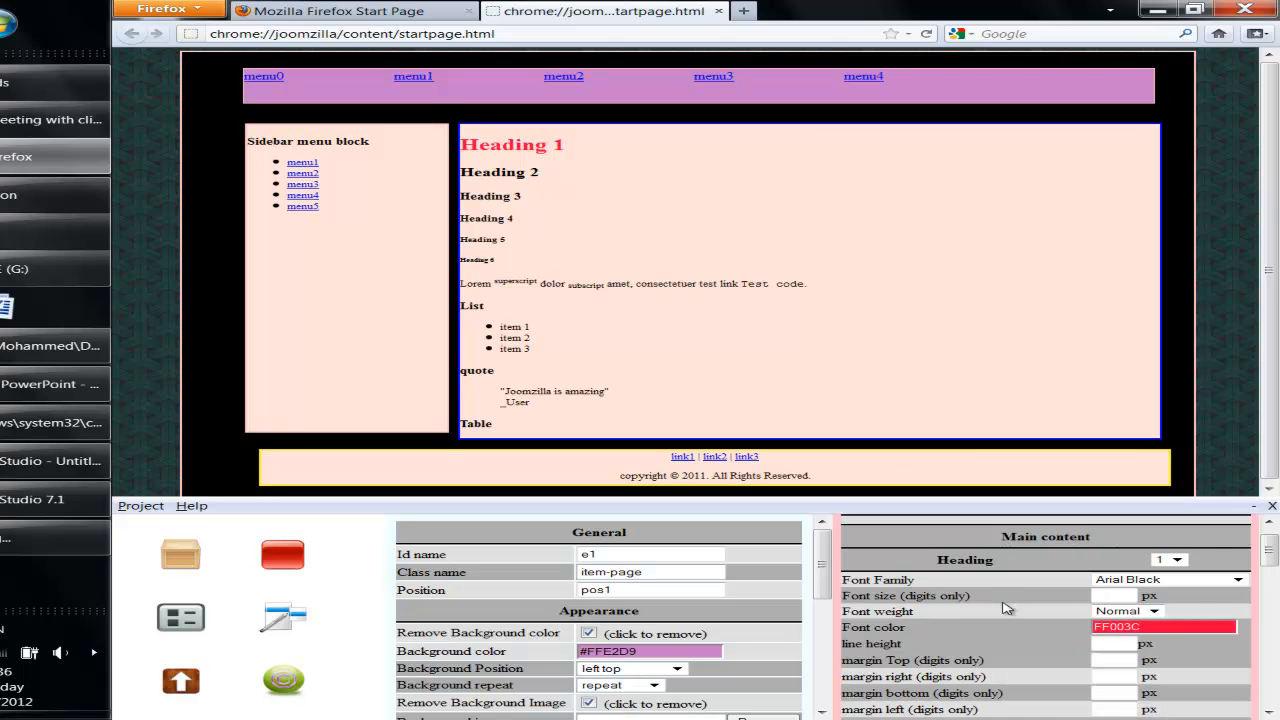
# - Give Heading 4 pale yellow ECFF8F text in the Charcoal font
pyautogui.click(1177, 560)
pyautogui.click(1183, 607)
pyautogui.click(1190, 630)
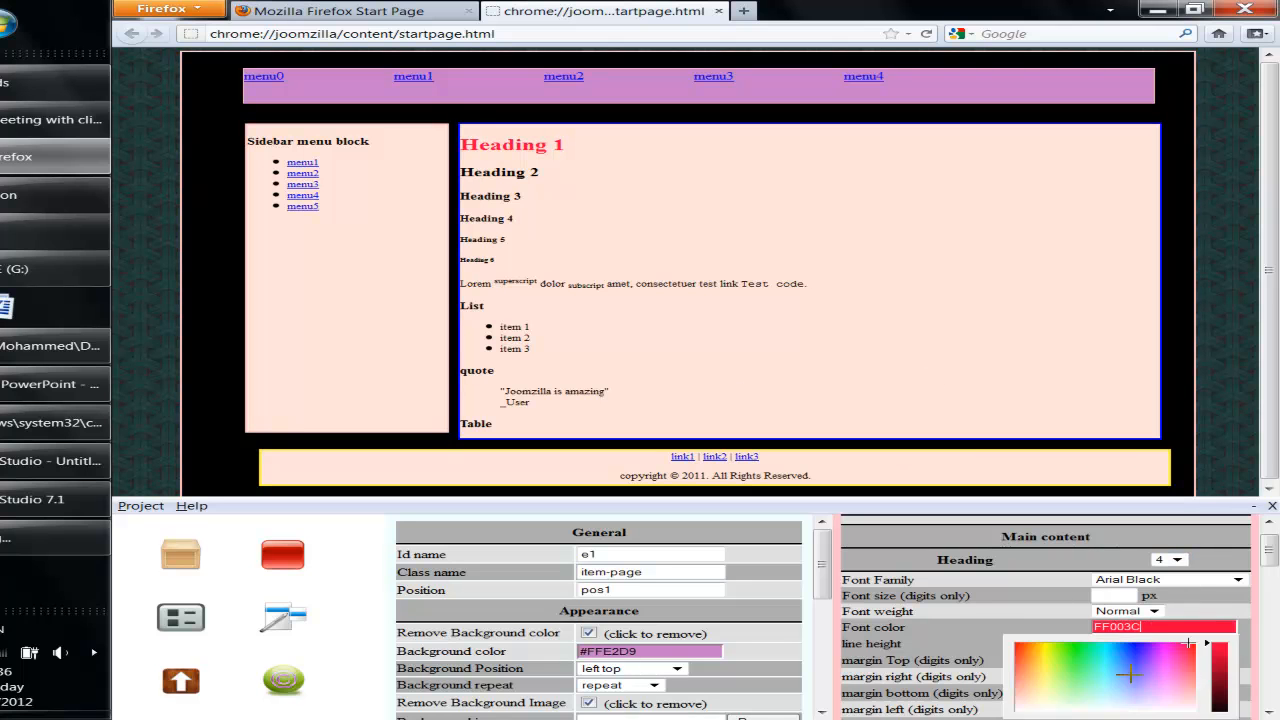
pyautogui.click(1050, 681)
pyautogui.click(900, 628)
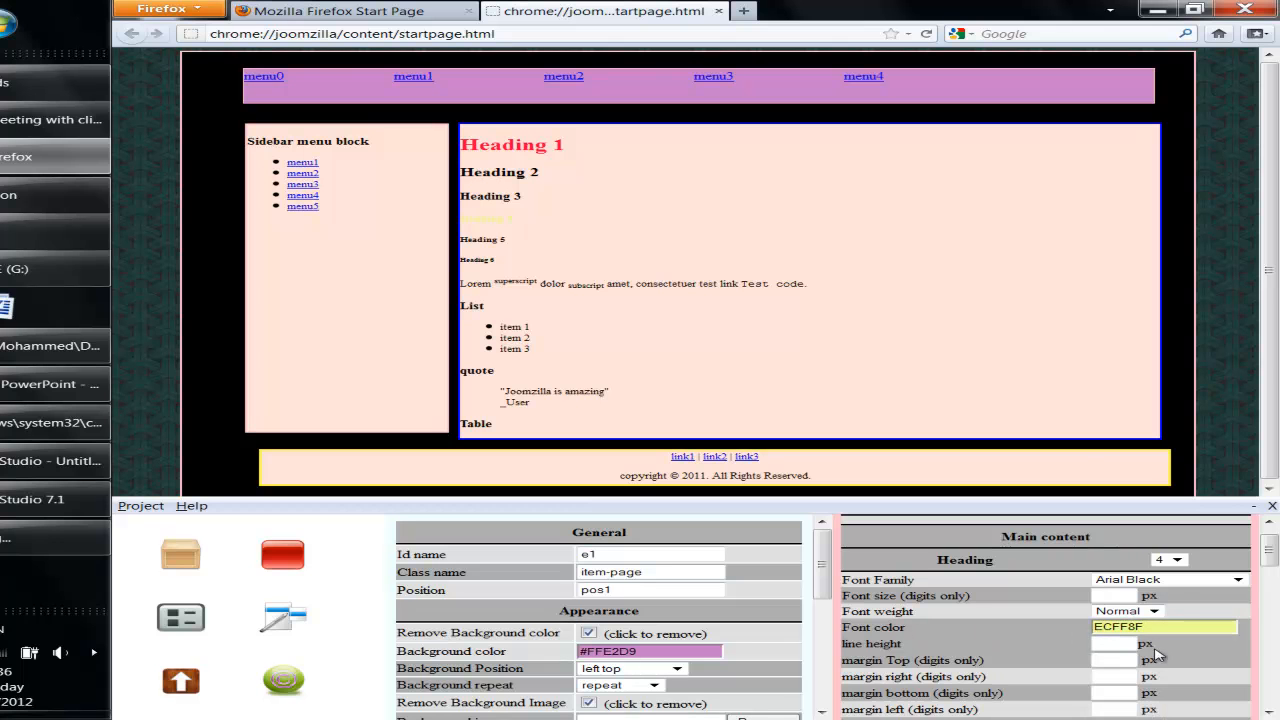
pyautogui.click(1154, 582)
pyautogui.click(1150, 517)
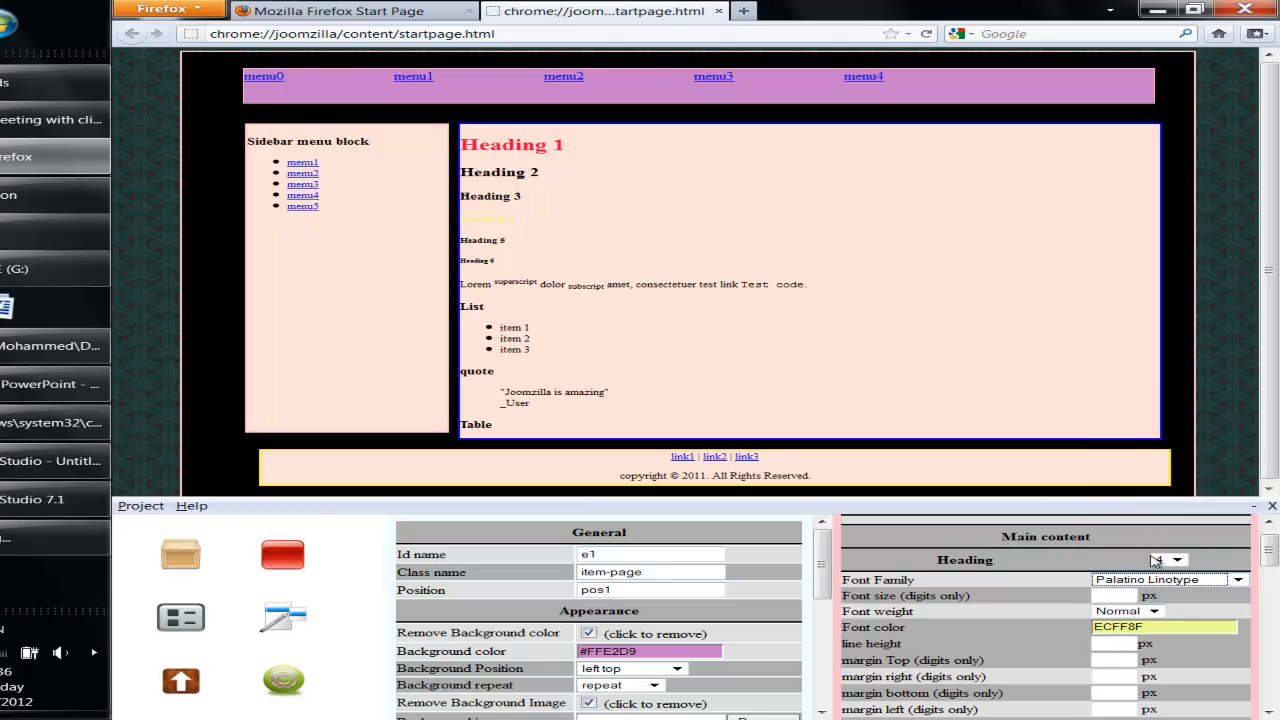
pyautogui.click(1155, 582)
pyautogui.click(1130, 455)
# - Set the Blockquote background colour to teal 45FFCD
pyautogui.scroll(-5, 1045, 605)
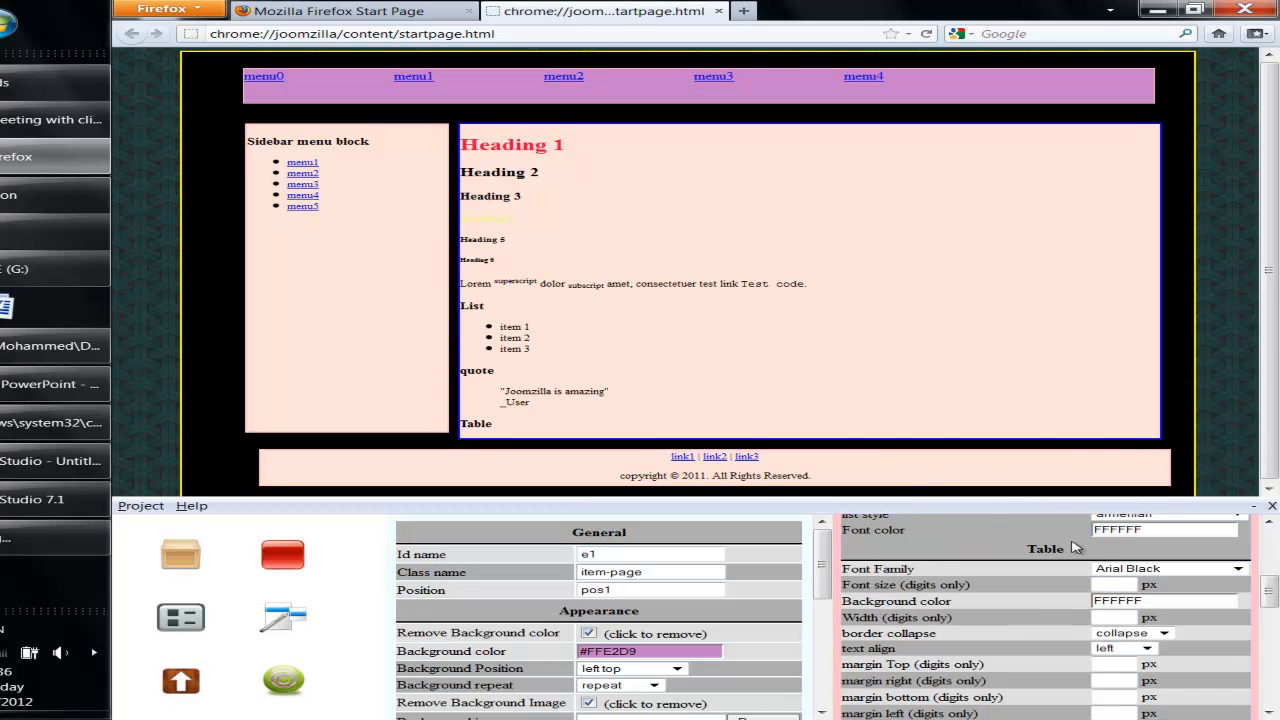
pyautogui.scroll(-6, 1020, 598)
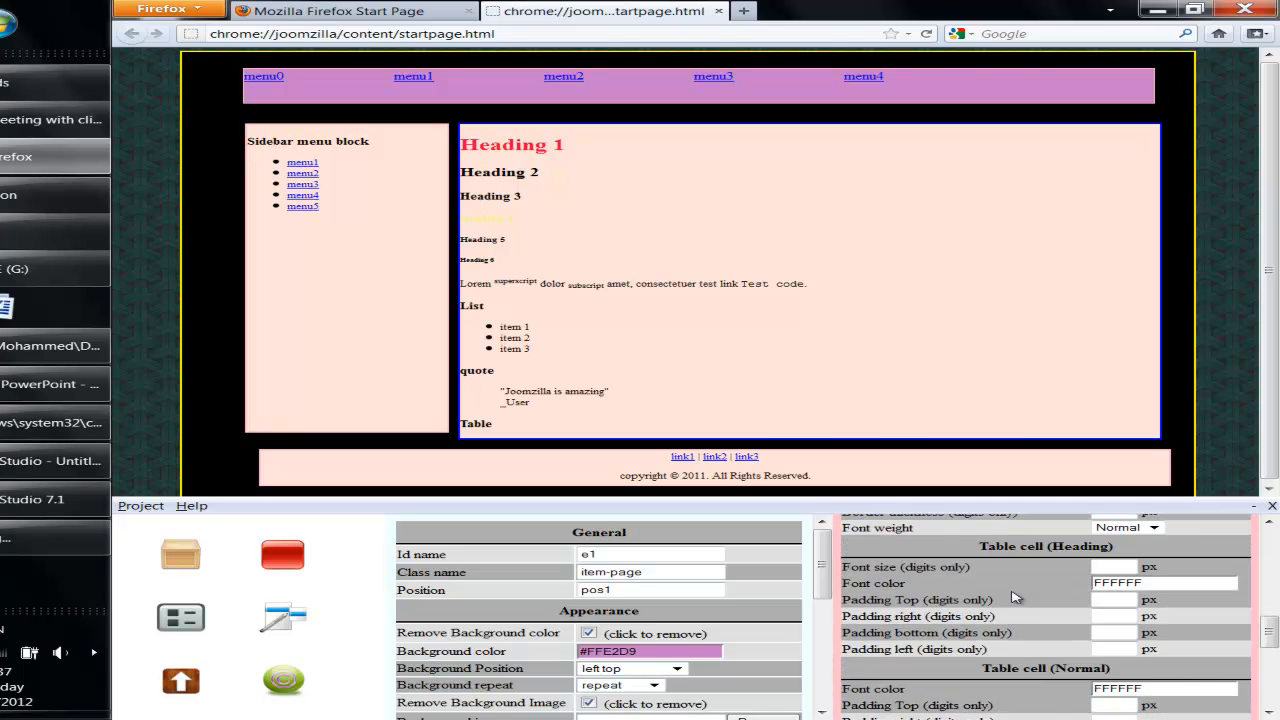
pyautogui.scroll(-2, 1032, 600)
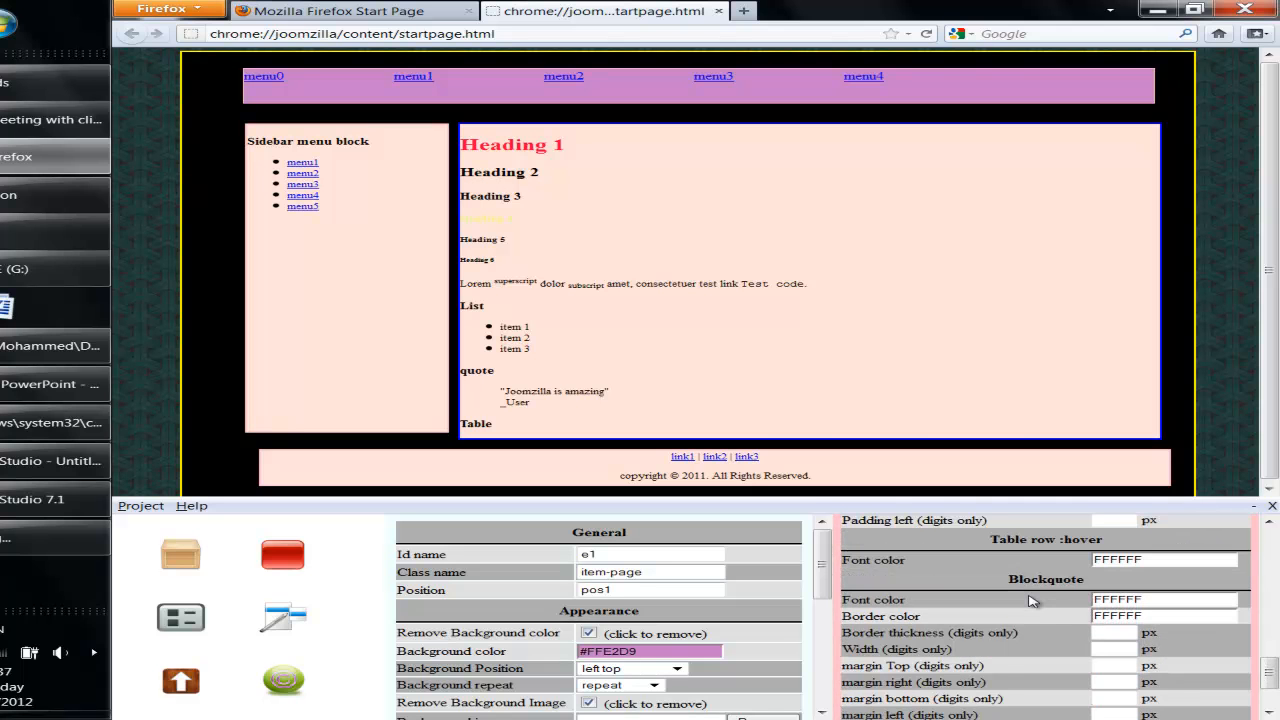
pyautogui.scroll(-2, 1032, 600)
pyautogui.click(1171, 706)
pyautogui.click(1122, 672)
pyautogui.click(1058, 667)
pyautogui.click(1099, 642)
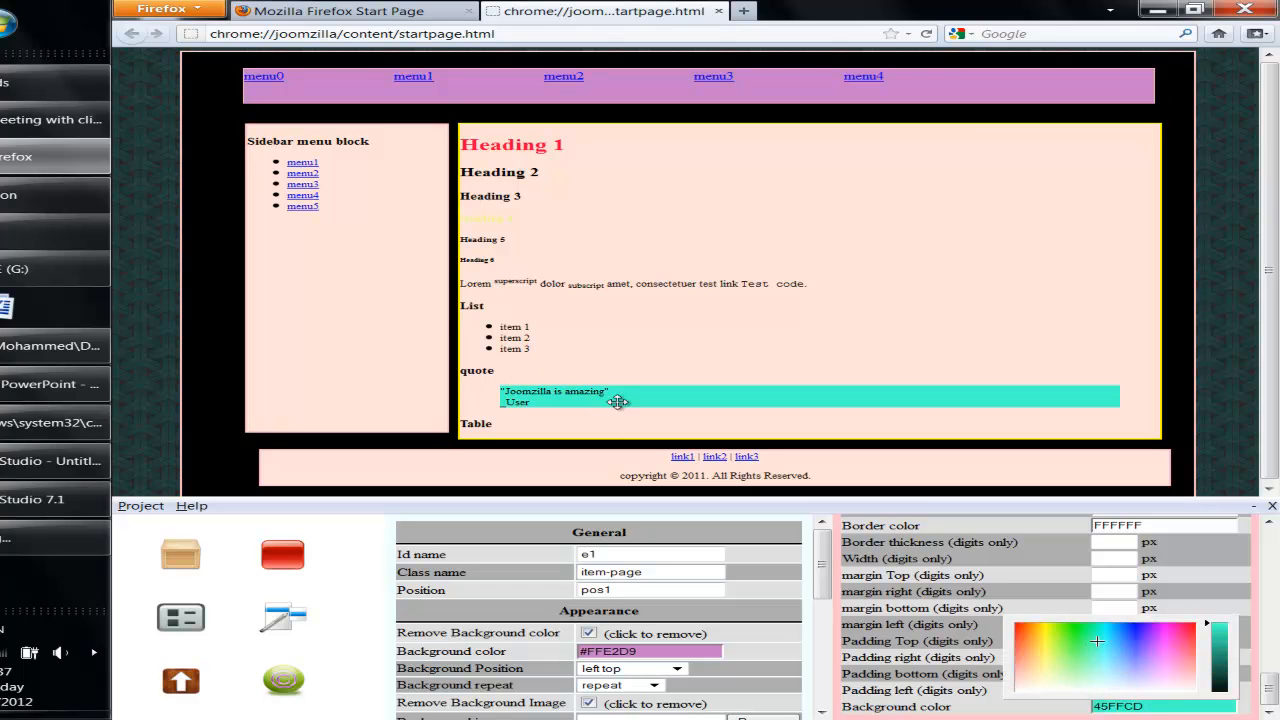
pyautogui.scroll(-5, 862, 596)
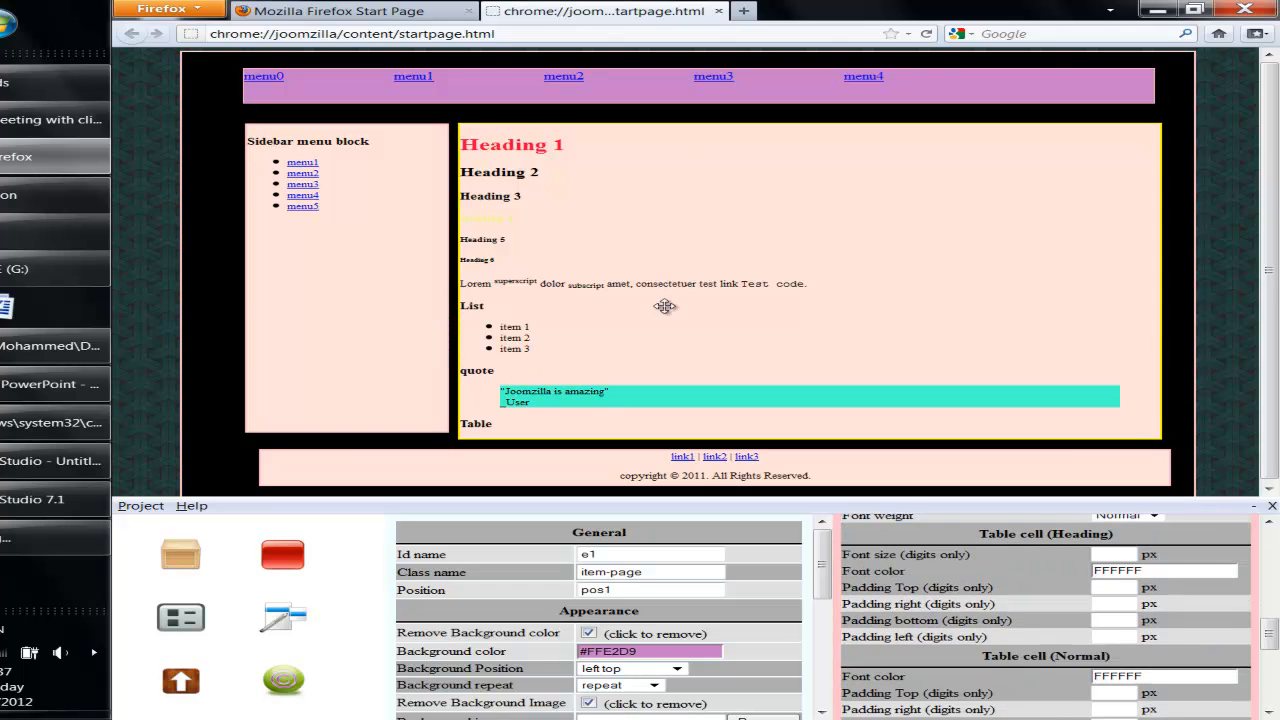
# - Give the menu bar's hovered links a light green A2FF73 background
pyautogui.click(646, 95)
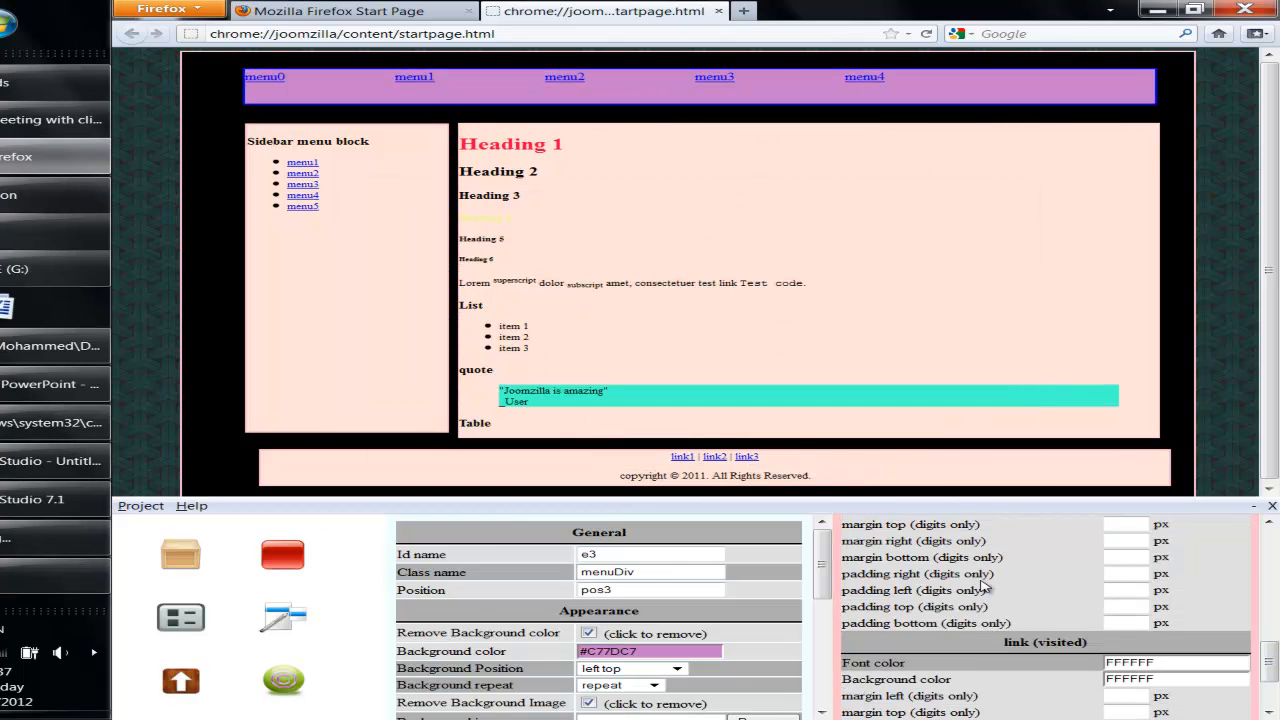
pyautogui.scroll(-4, 1000, 588)
pyautogui.scroll(1, 1000, 588)
pyautogui.scroll(-4, 1072, 580)
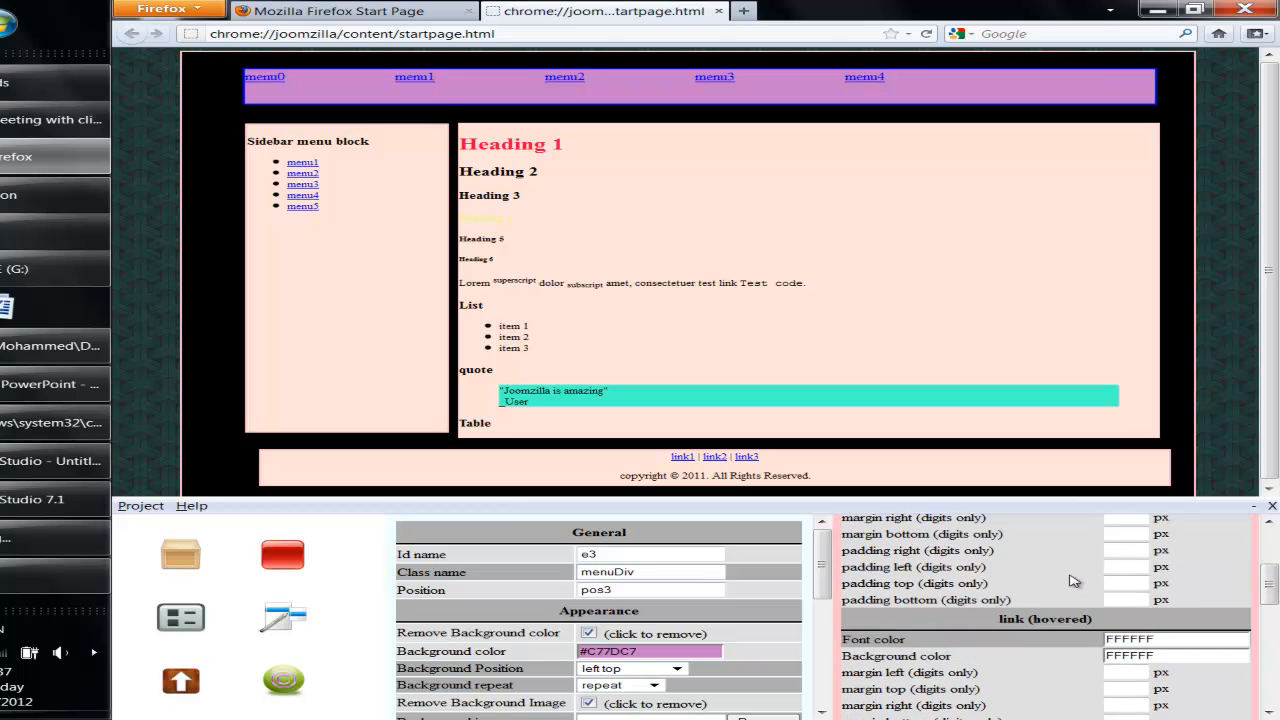
pyautogui.scroll(-2, 1073, 592)
pyautogui.click(1205, 590)
pyautogui.click(1104, 622)
pyautogui.click(1105, 616)
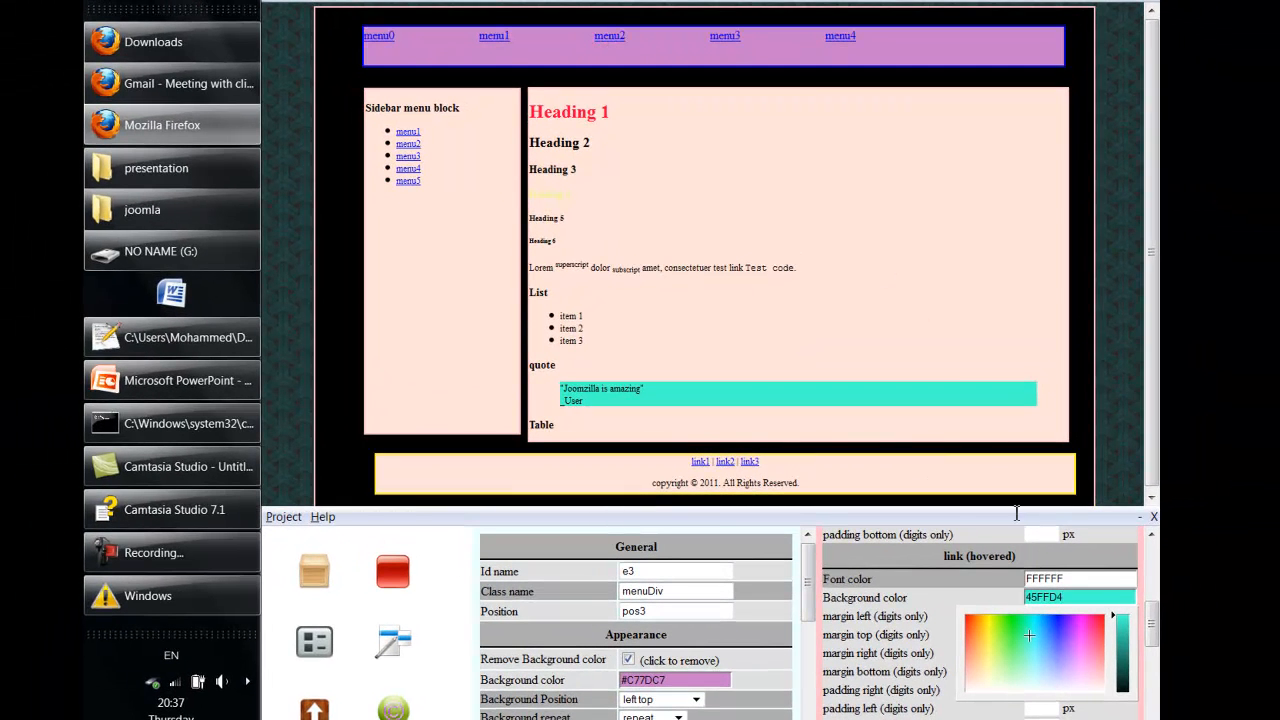
pyautogui.click(1061, 658)
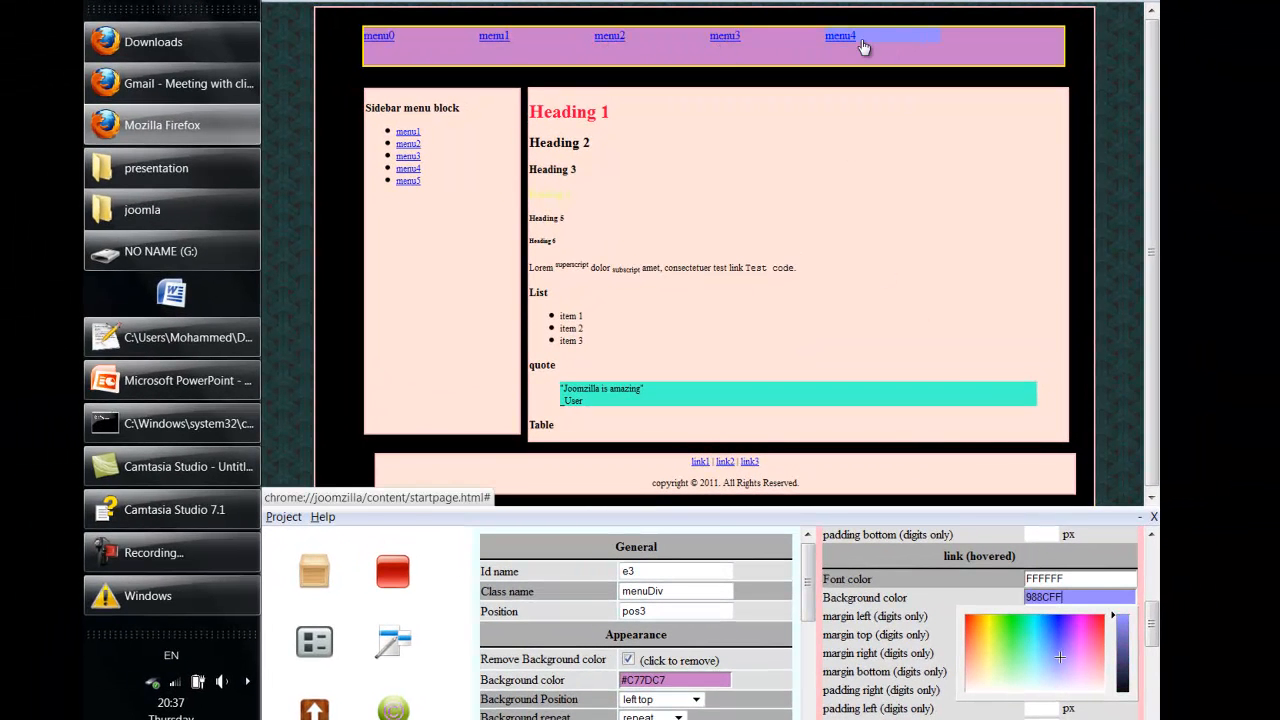
pyautogui.click(1005, 651)
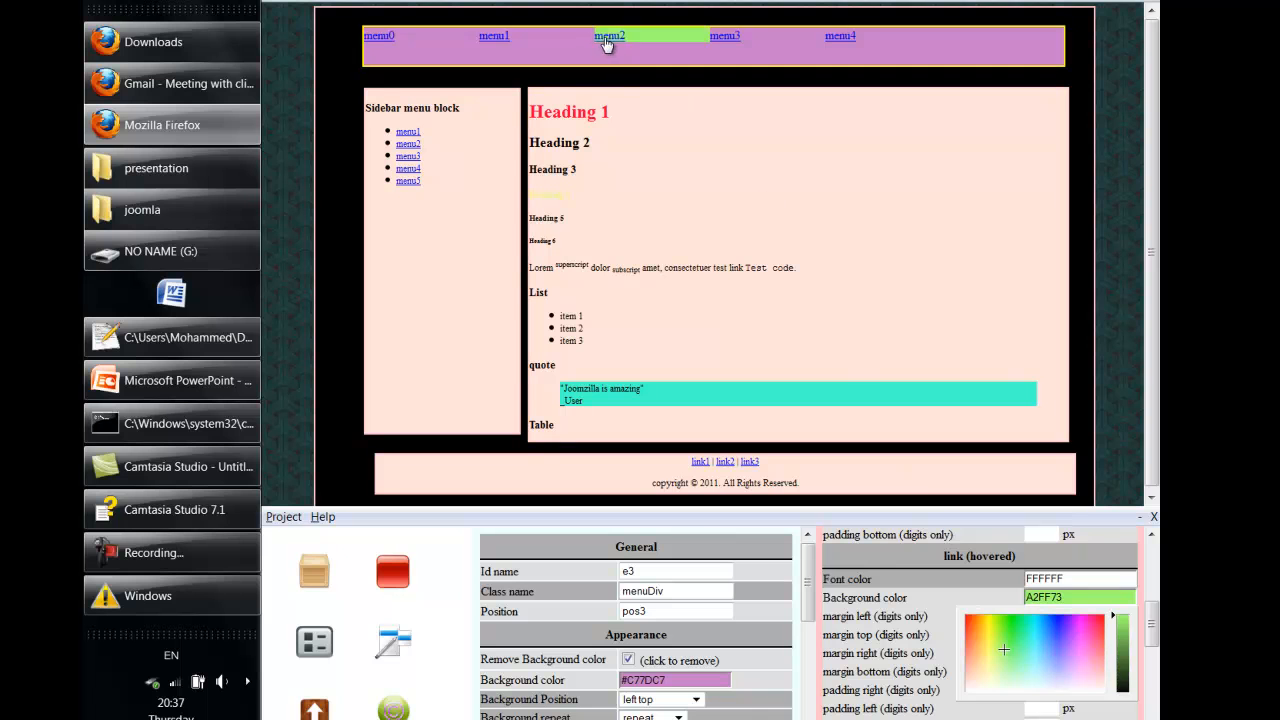
pyautogui.click(941, 648)
# - Set the unhovered menu link font colour to near-black 060C0D
pyautogui.scroll(-4, 954, 637)
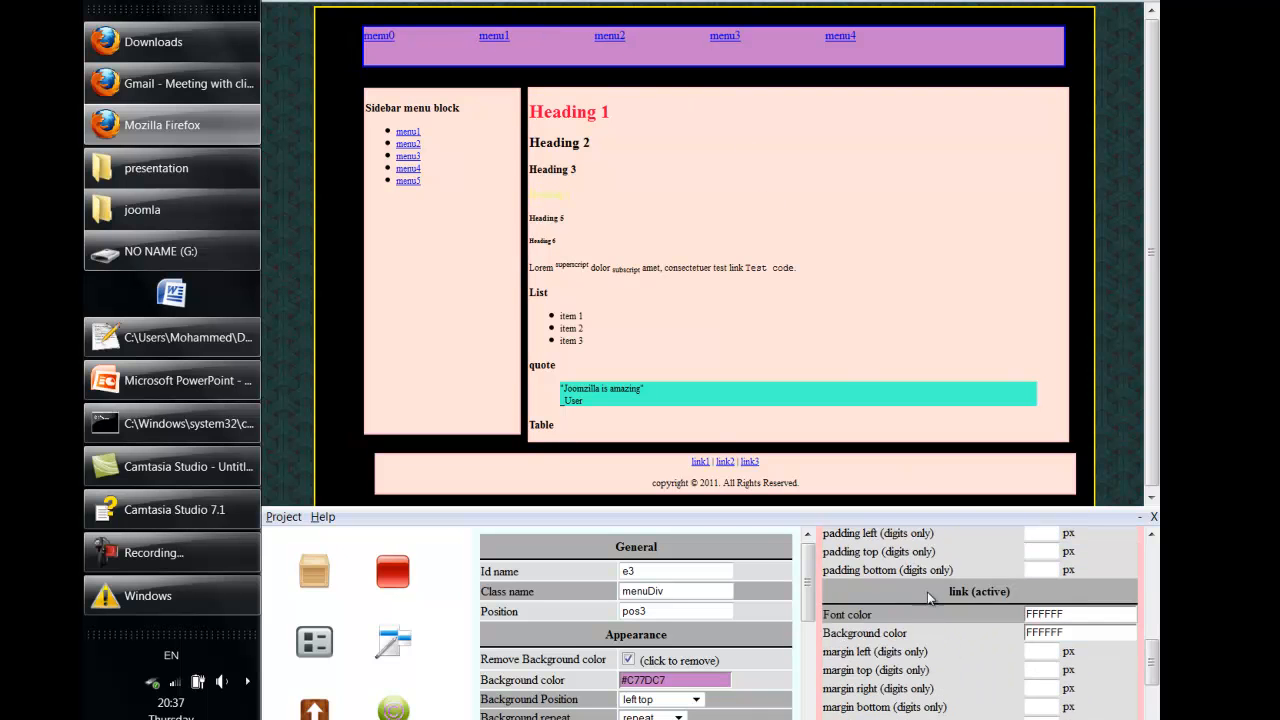
pyautogui.scroll(4, 958, 590)
pyautogui.scroll(-1, 1007, 564)
pyautogui.scroll(-5, 1000, 580)
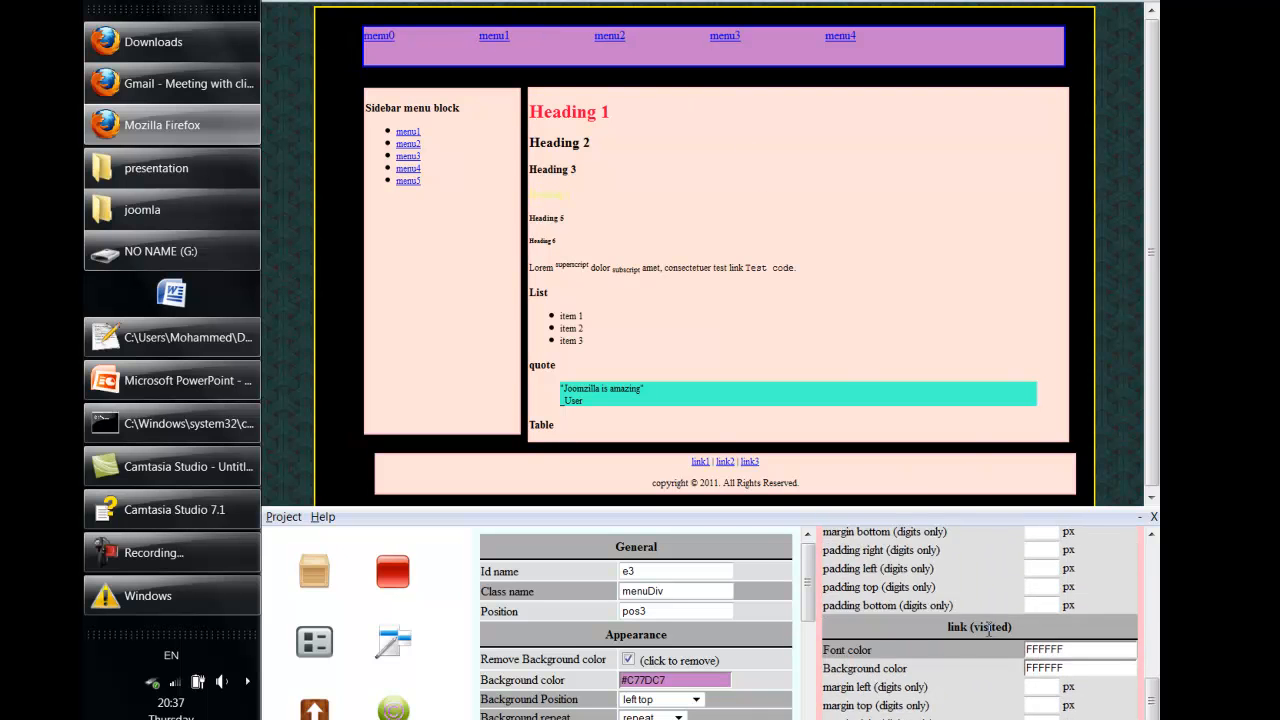
pyautogui.scroll(6, 939, 596)
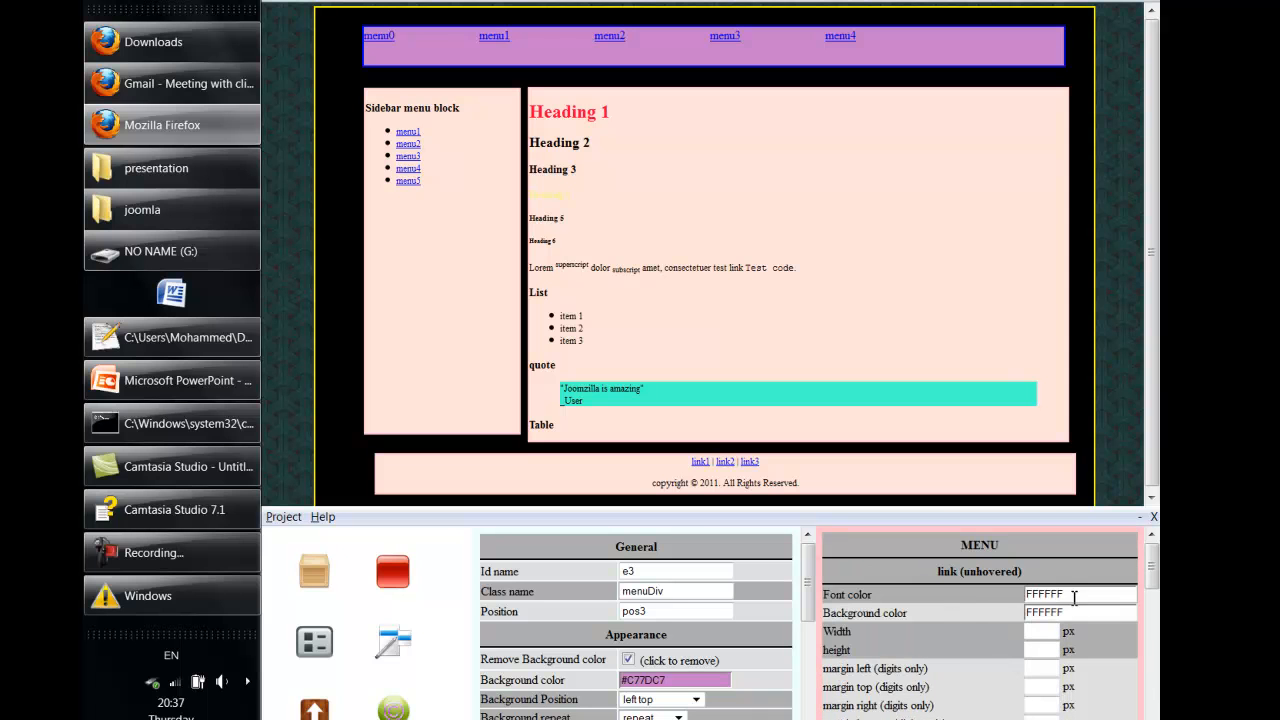
pyautogui.click(1074, 598)
pyautogui.click(1038, 646)
pyautogui.click(1125, 661)
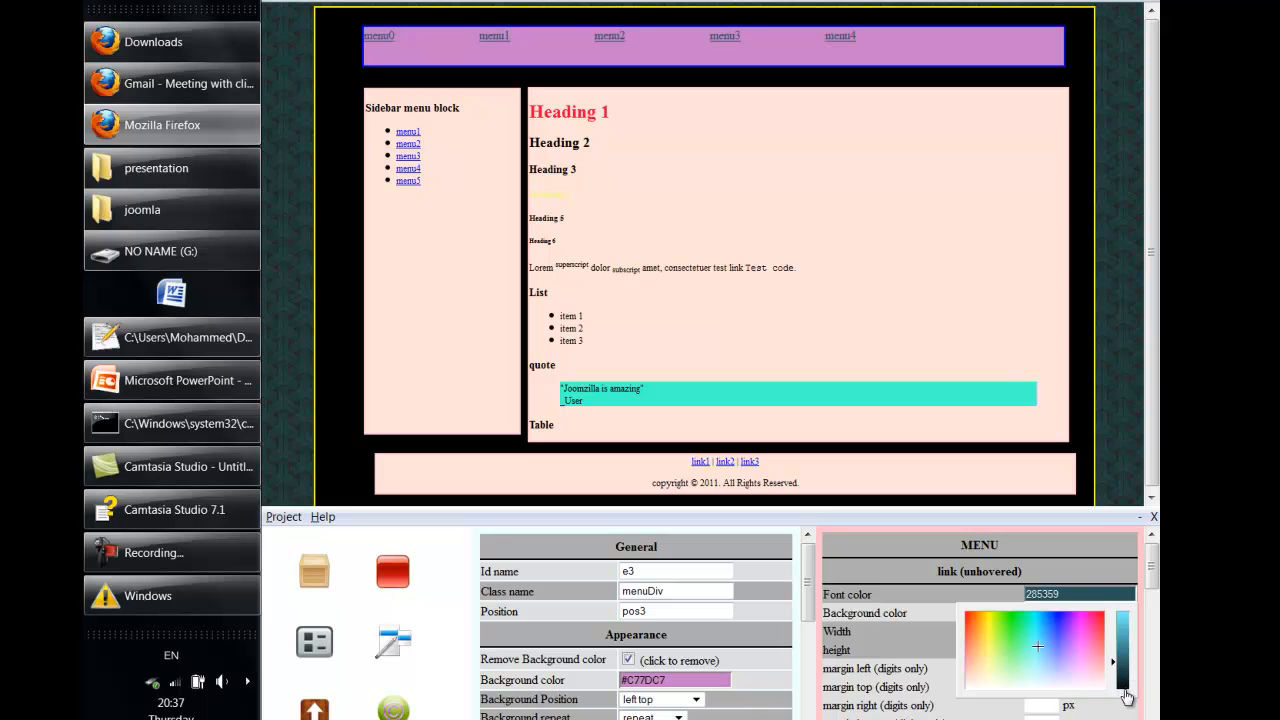
pyautogui.click(1119, 689)
pyautogui.click(930, 652)
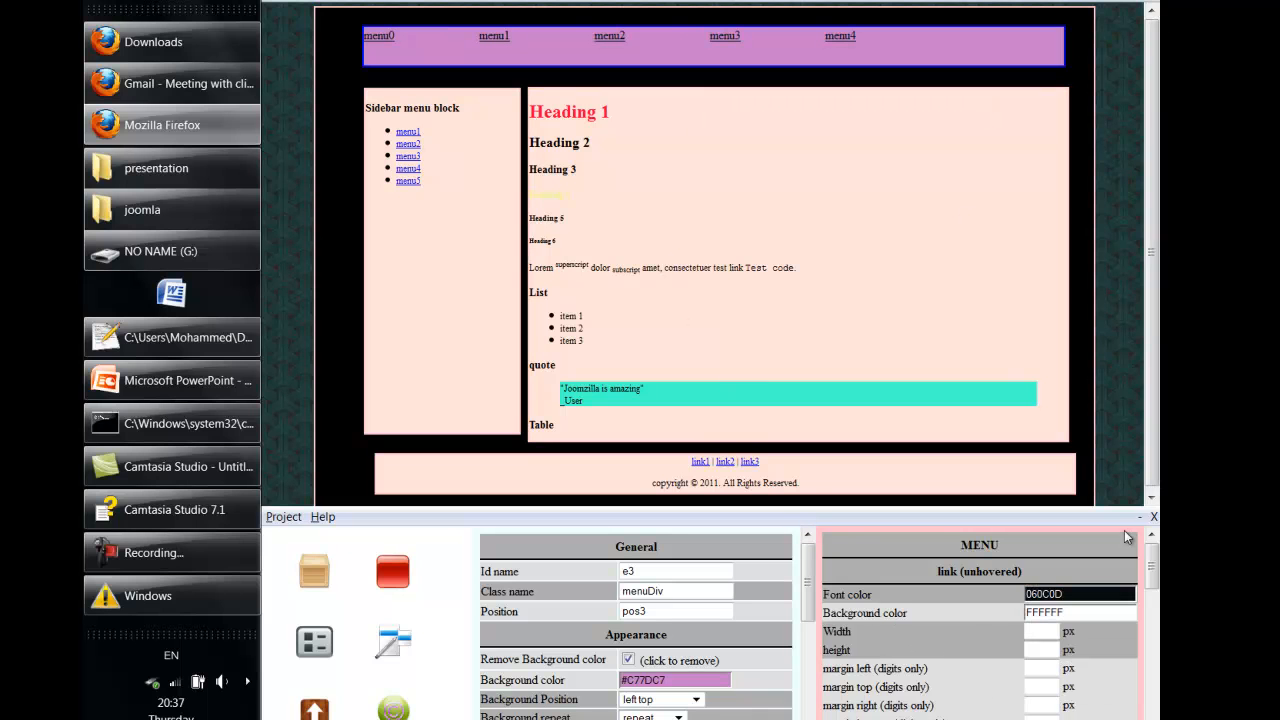
pyautogui.click(283, 516)
# - Save the template project and dismiss the Windows colour-scheme prompt
pyautogui.moveTo(322, 516)
pyautogui.moveTo(281, 522)
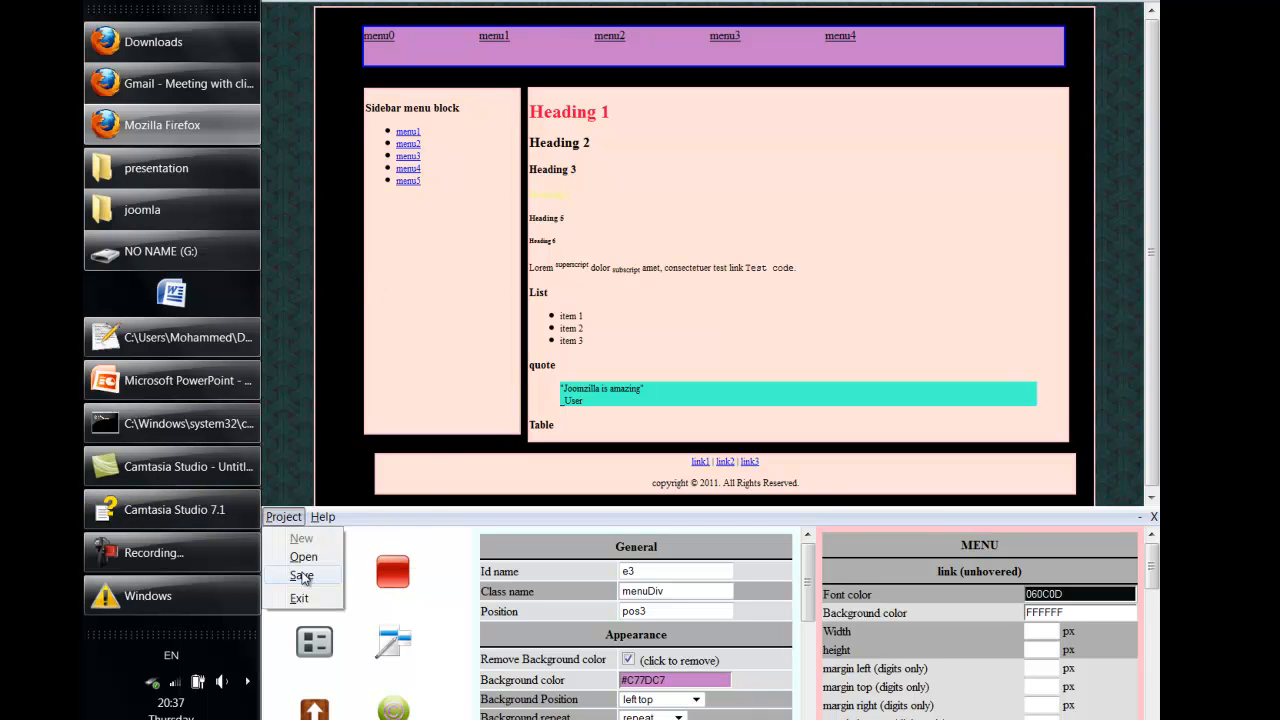
pyautogui.click(303, 577)
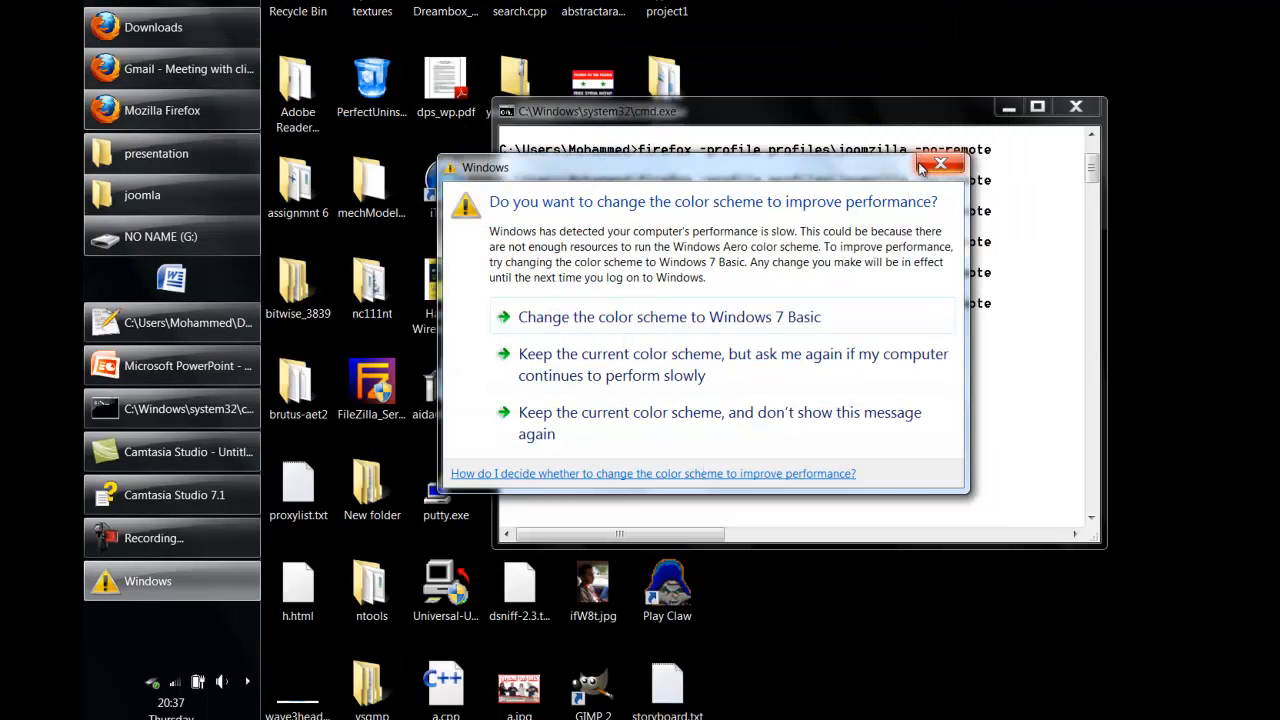
pyautogui.click(938, 165)
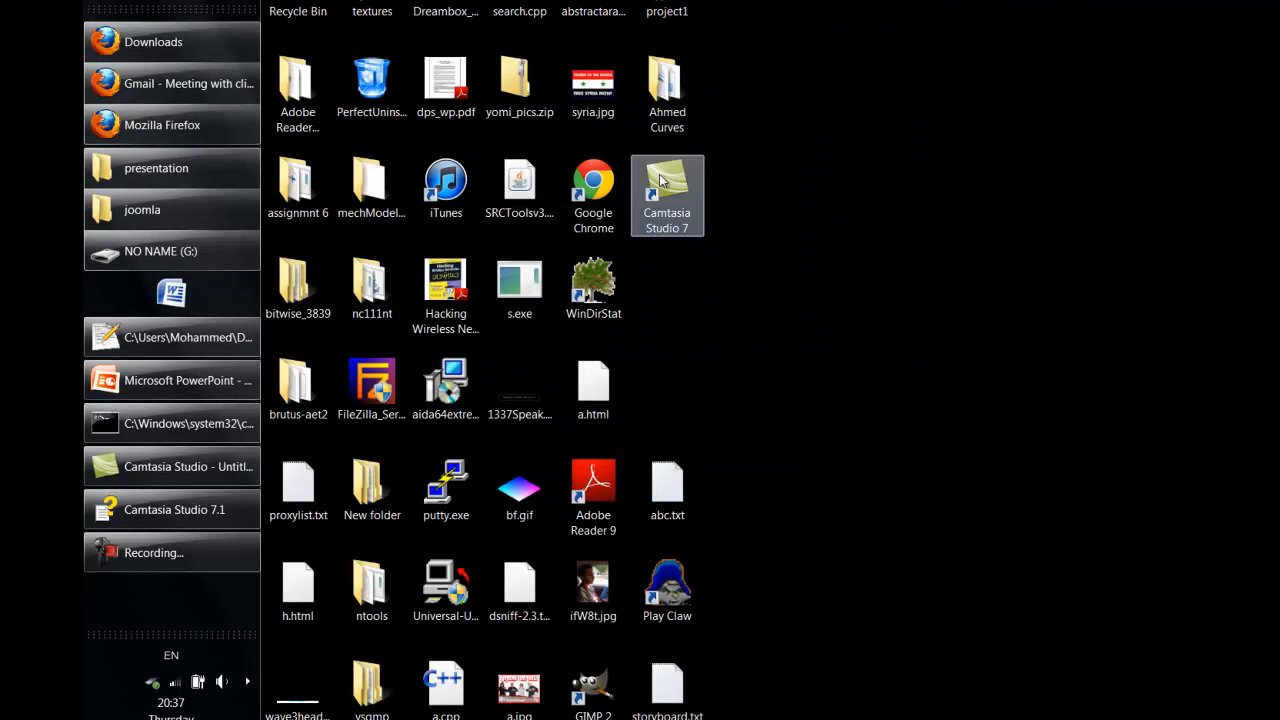
# - Open project1\html\index.html from the desktop in Firefox
pyautogui.click(667, 11)
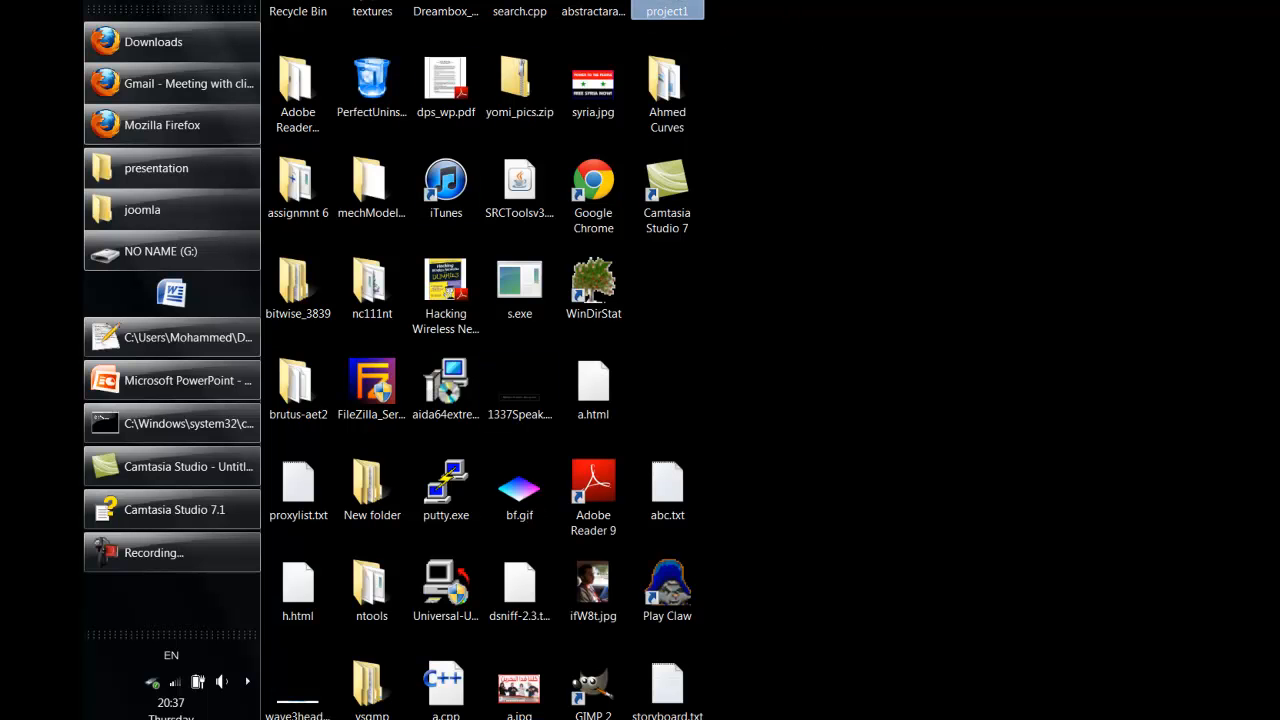
pyautogui.press('Return')
pyautogui.doubleClick(706, 203)
pyautogui.click(719, 242)
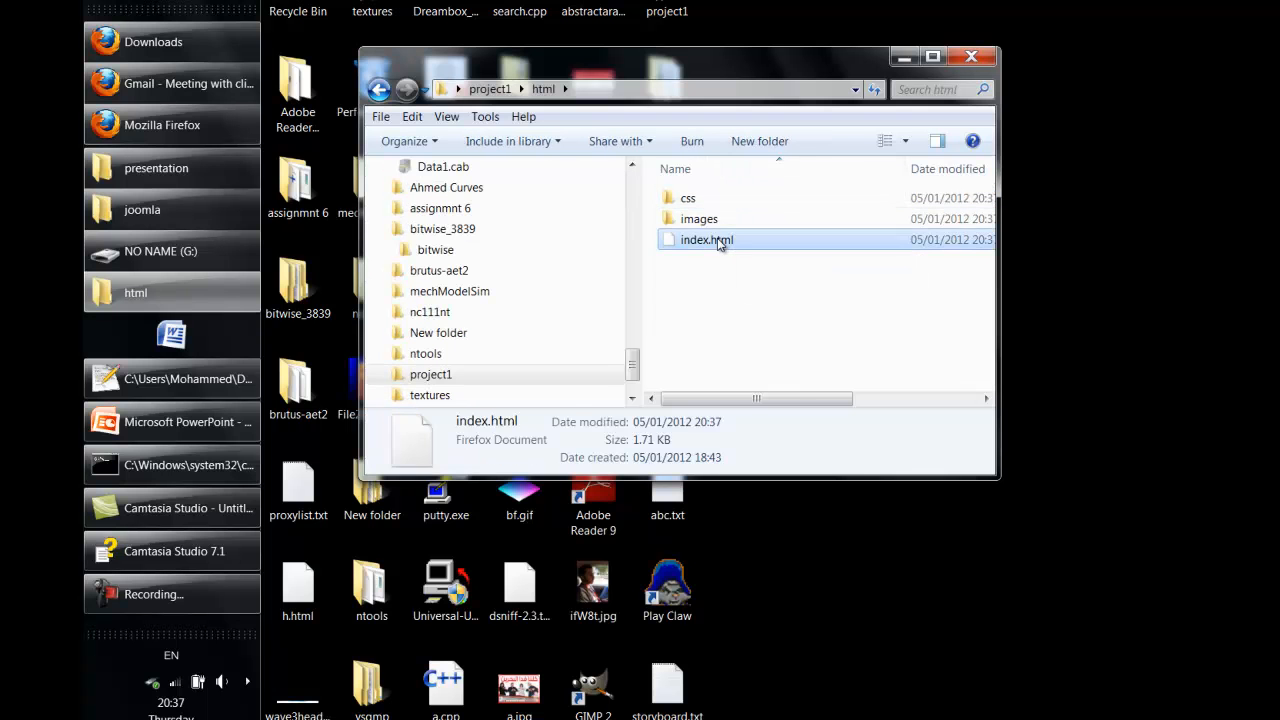
pyautogui.doubleClick(719, 242)
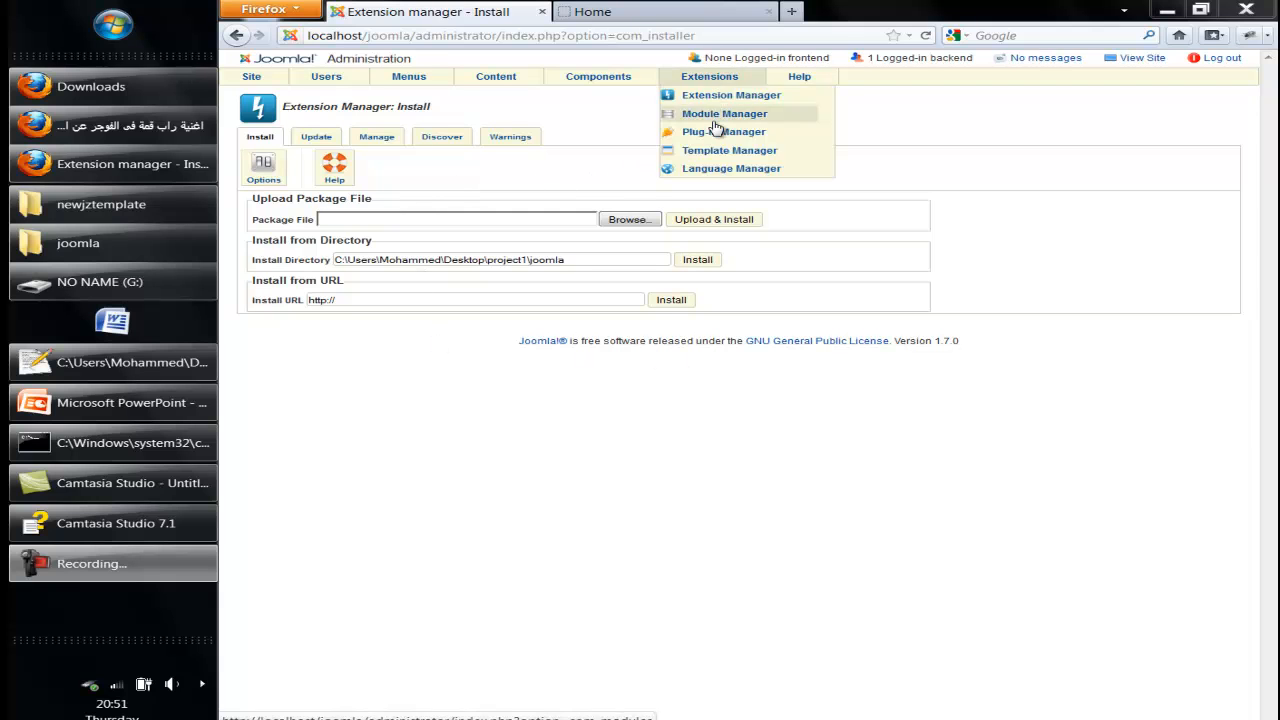
# - Reload the extension install page, glance at the live site's front page, then return
pyautogui.click(718, 95)
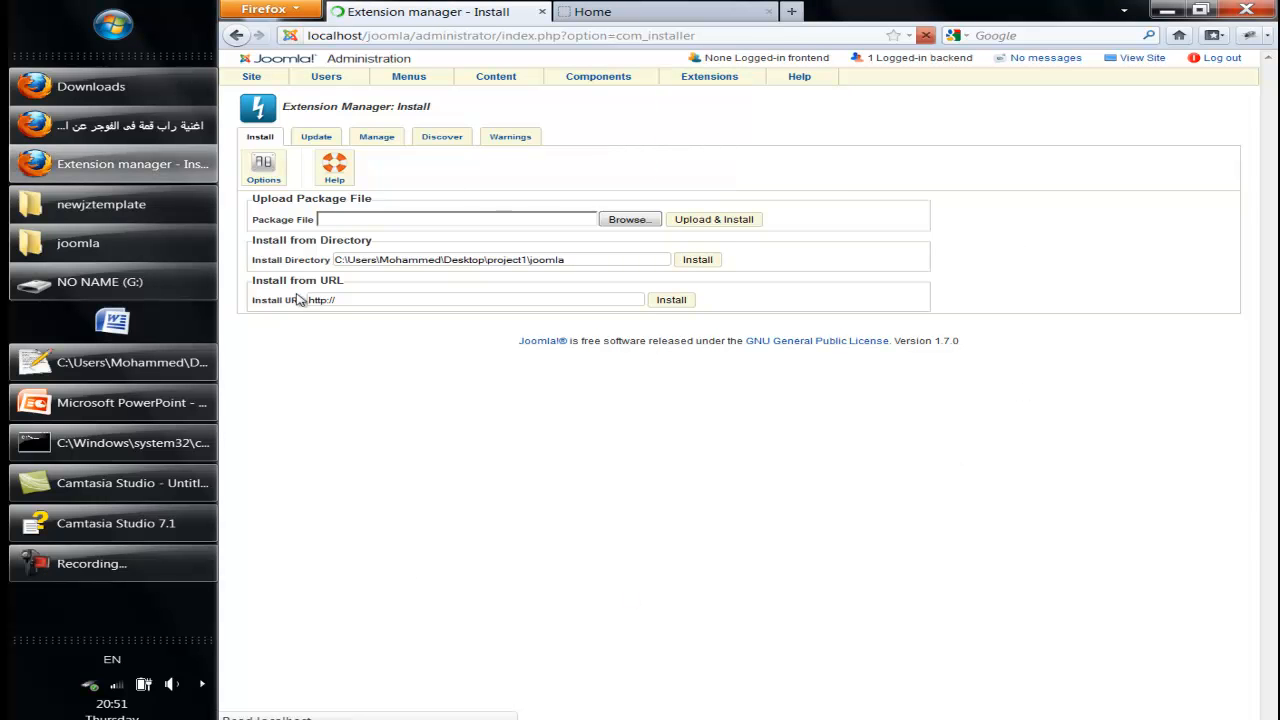
pyautogui.click(628, 8)
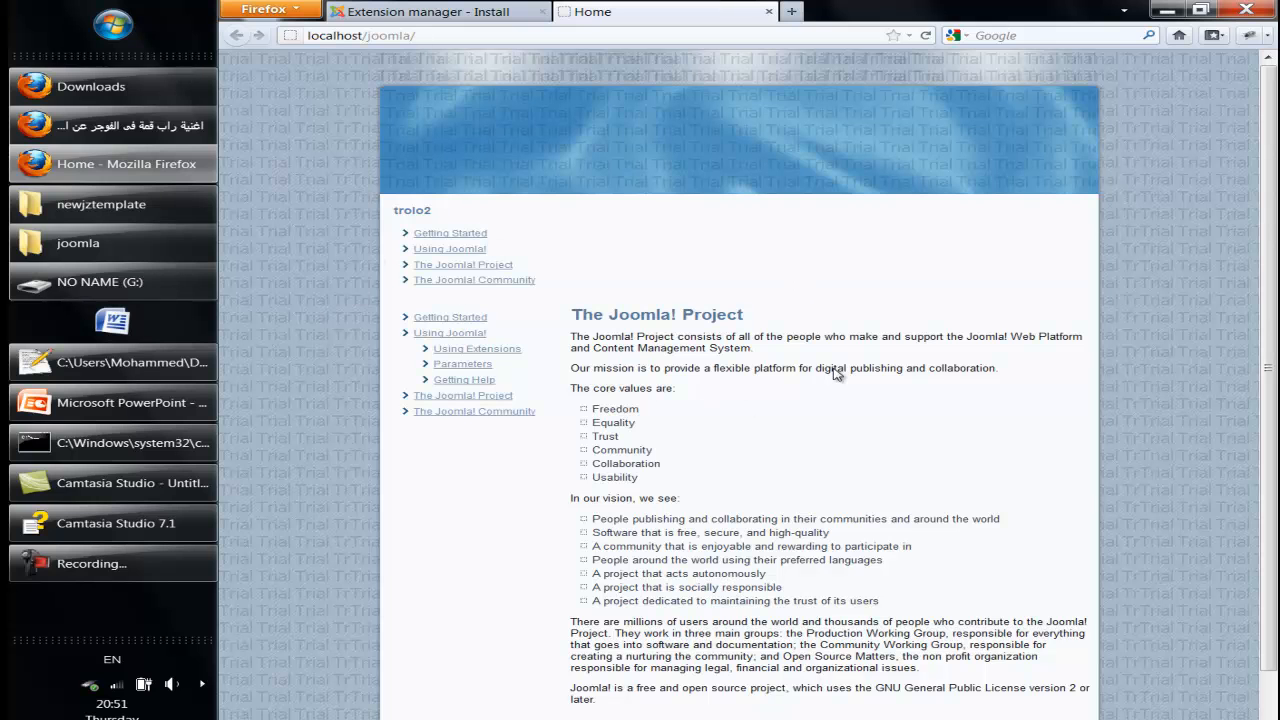
pyautogui.click(468, 10)
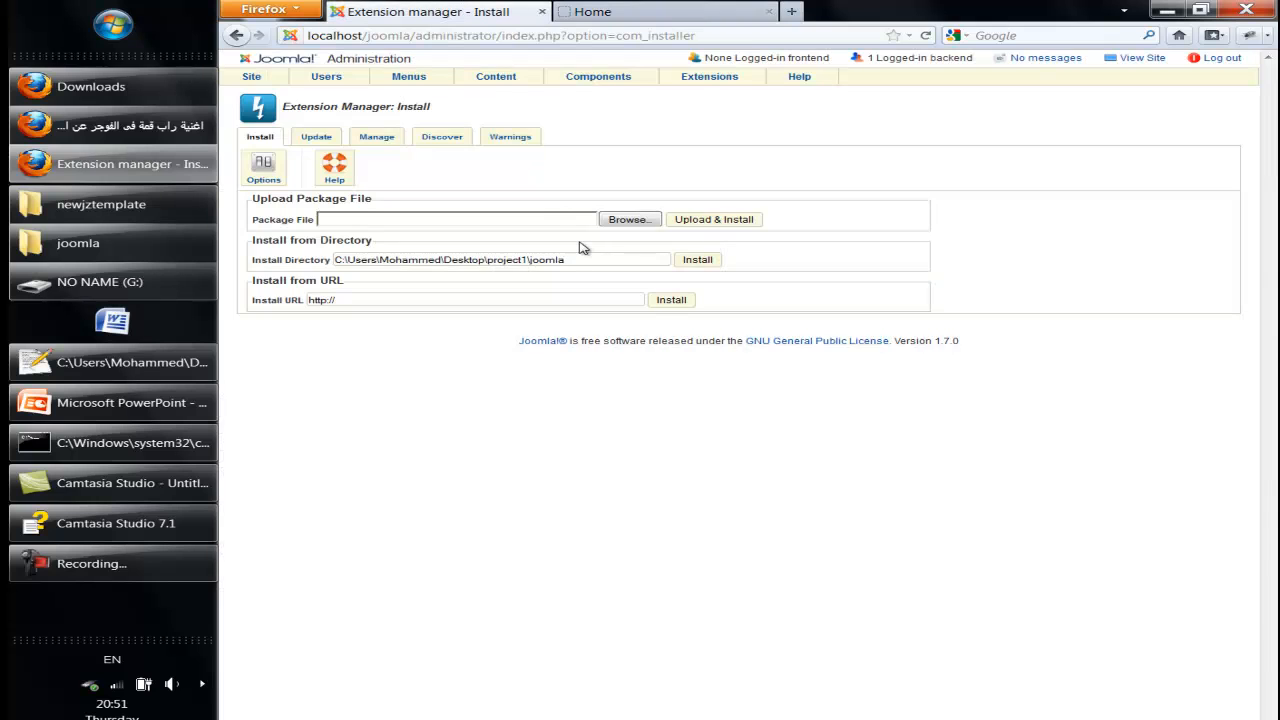
# - Copy the full path of the project1\joomla folder from Explorer's address bar
pyautogui.click(80, 243)
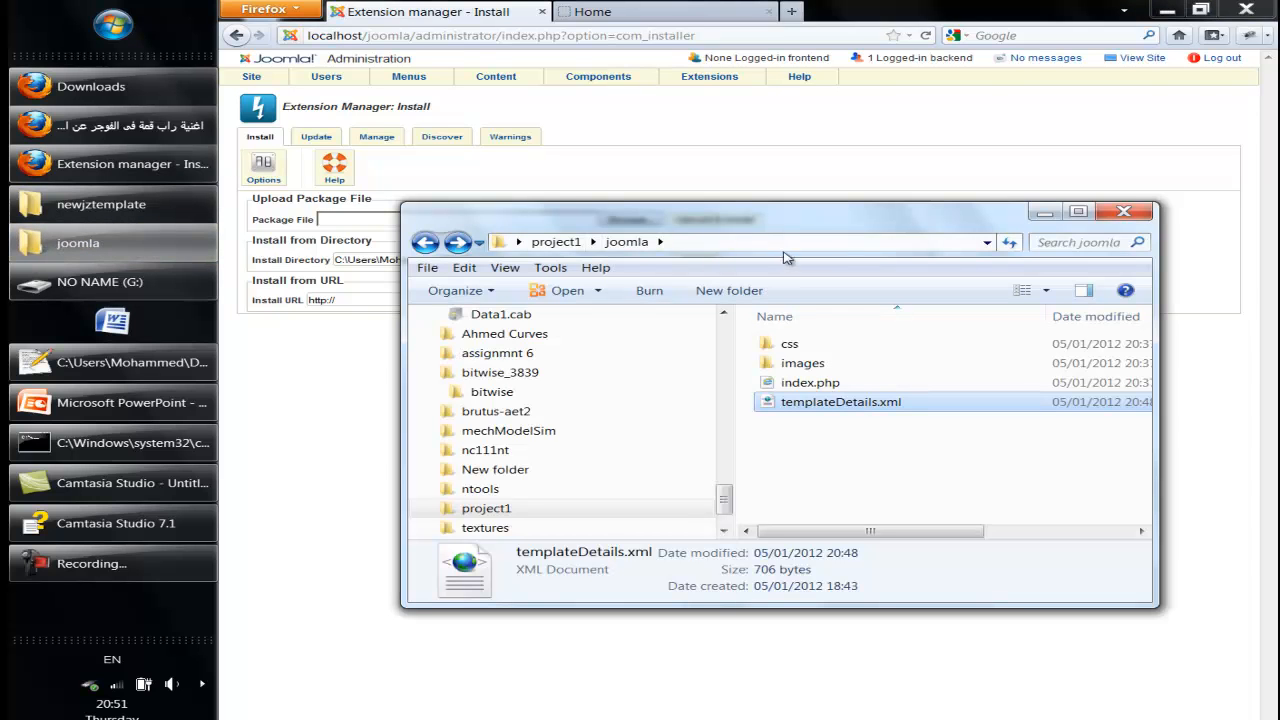
pyautogui.click(826, 238)
pyautogui.hotkey('ctrl', 'c')
pyautogui.rightClick(764, 245)
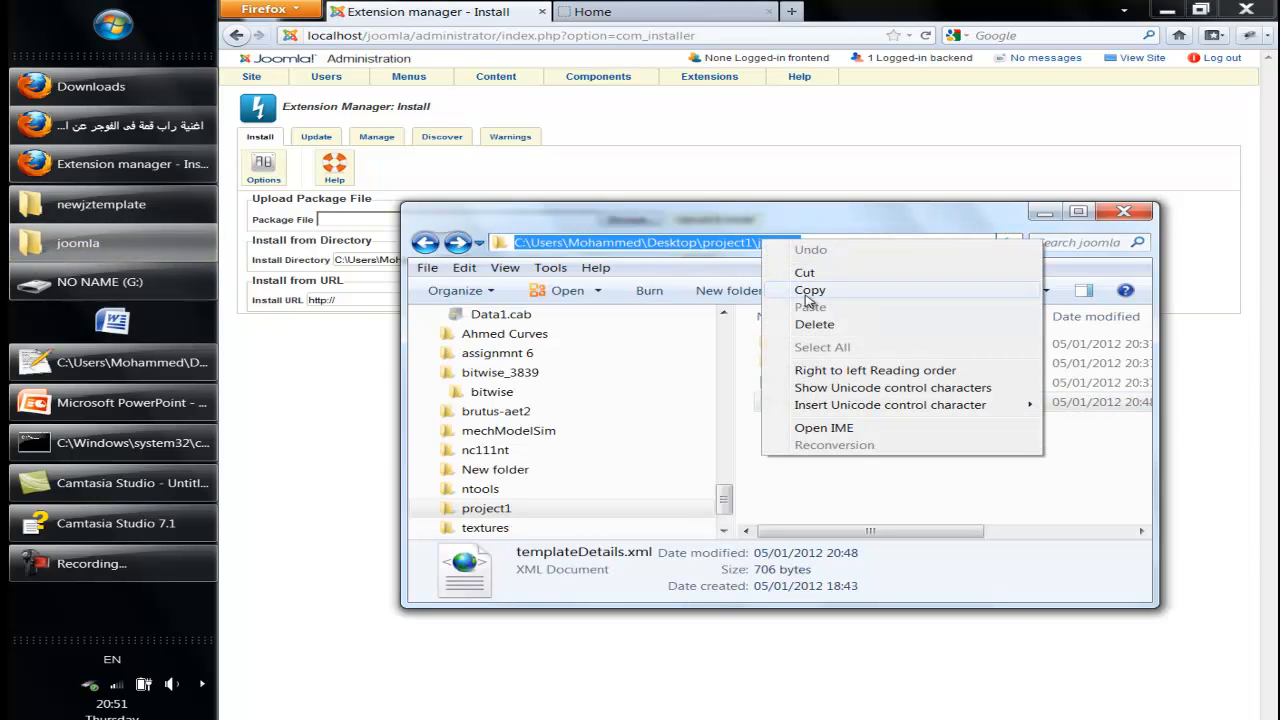
pyautogui.click(809, 296)
# - Replace the Install Directory path with the project1\joomla folder and install My New Template
pyautogui.click(1045, 213)
pyautogui.click(630, 263)
pyautogui.moveTo(617, 266); pyautogui.dragTo(346, 260)
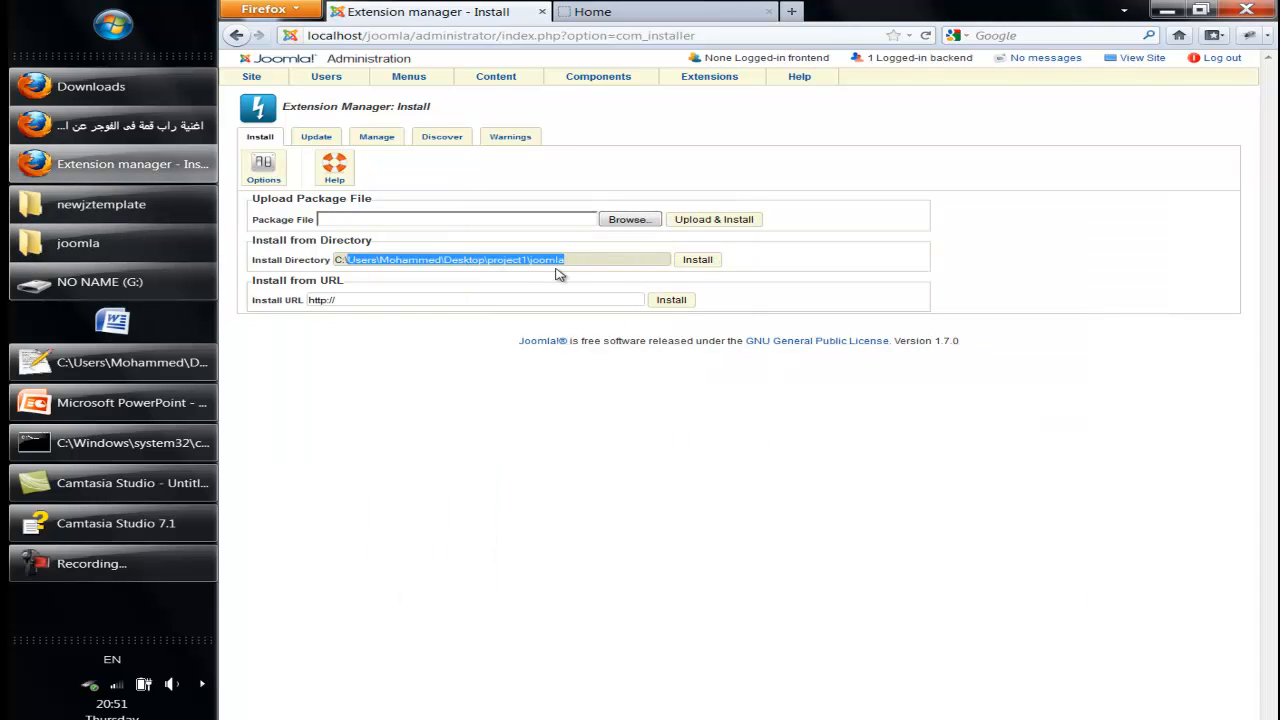
pyautogui.write('a')
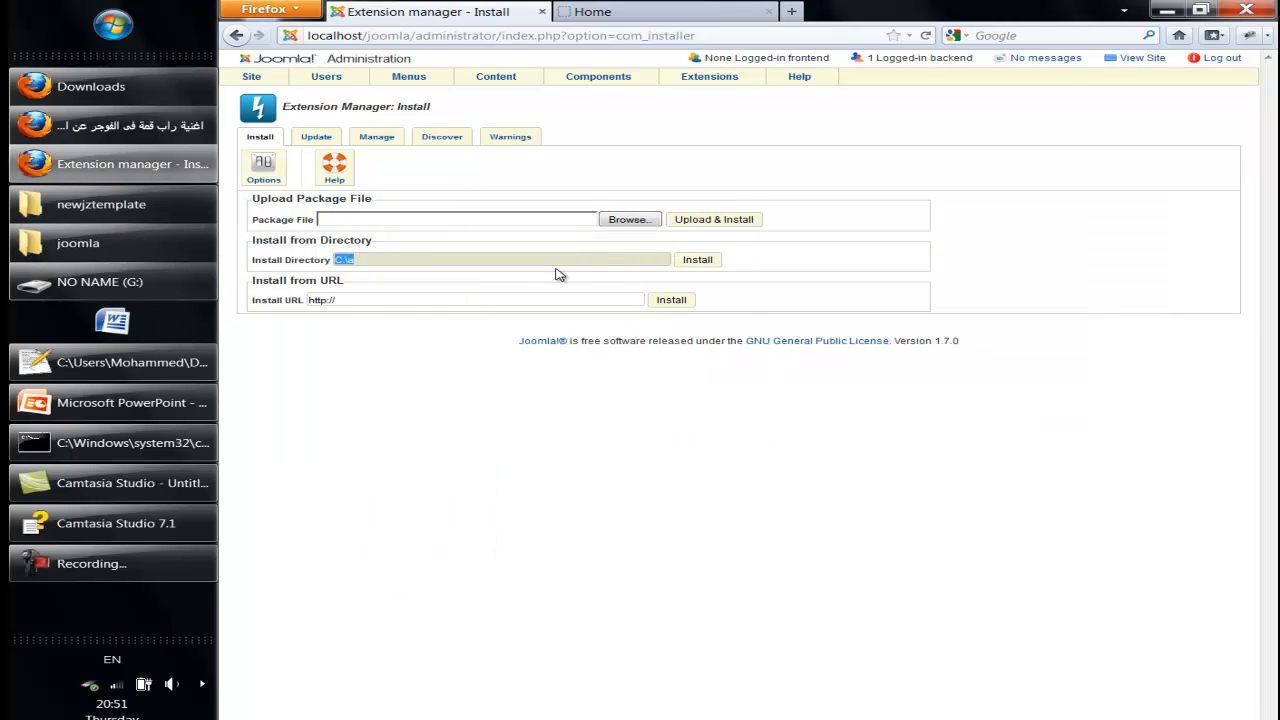
pyautogui.hotkey('ctrl', 'v')
pyautogui.click(697, 259)
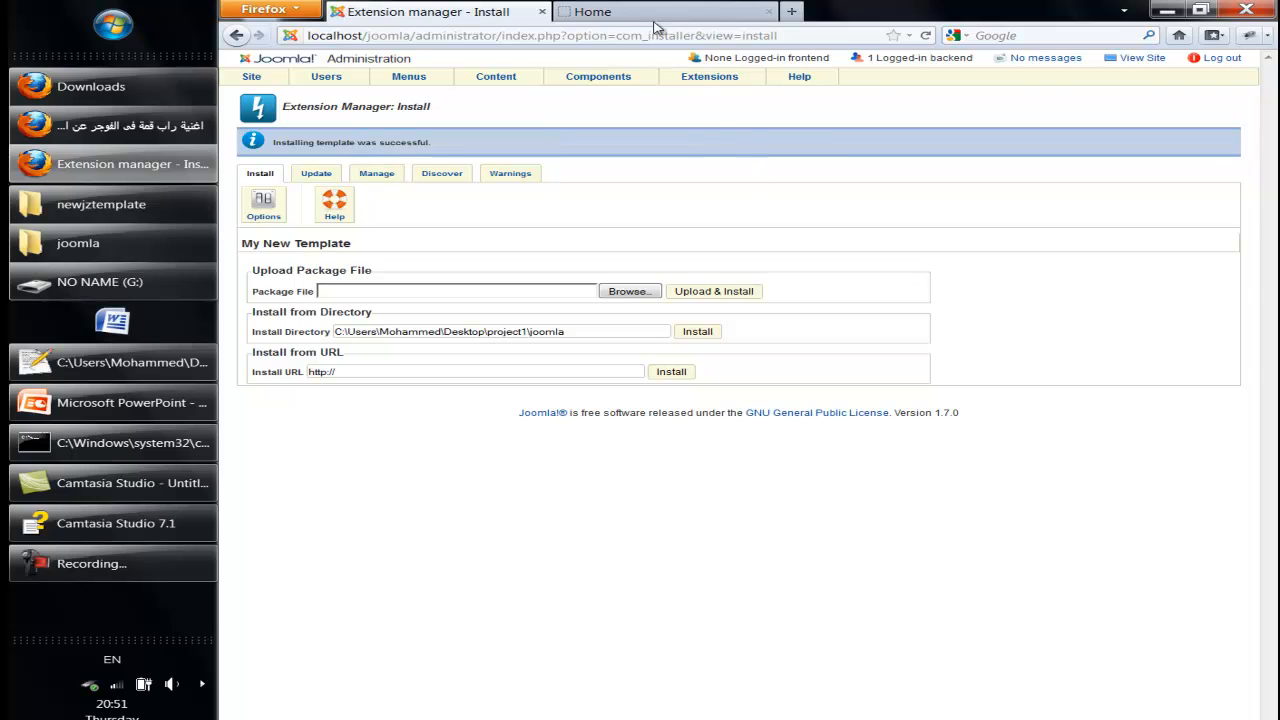
pyautogui.moveTo(705, 77)
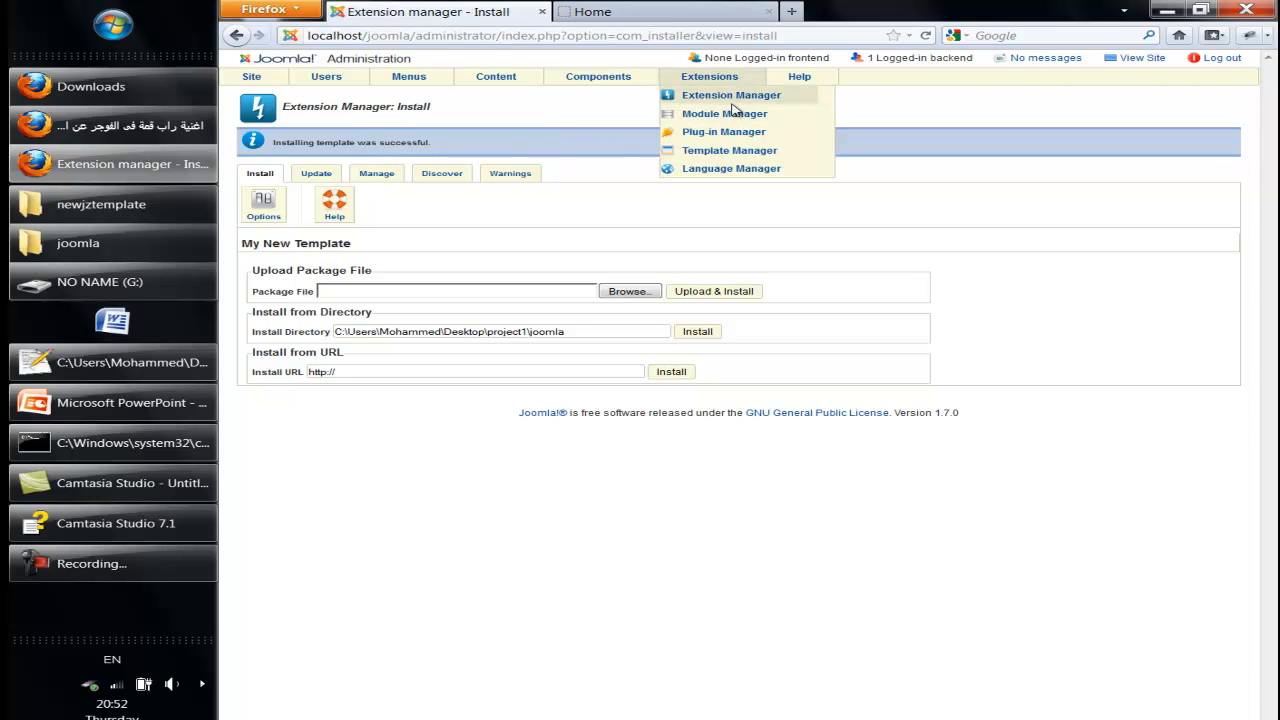
# - Make newjztemplate - Default the default site style and reload the live site to see it
pyautogui.click(708, 155)
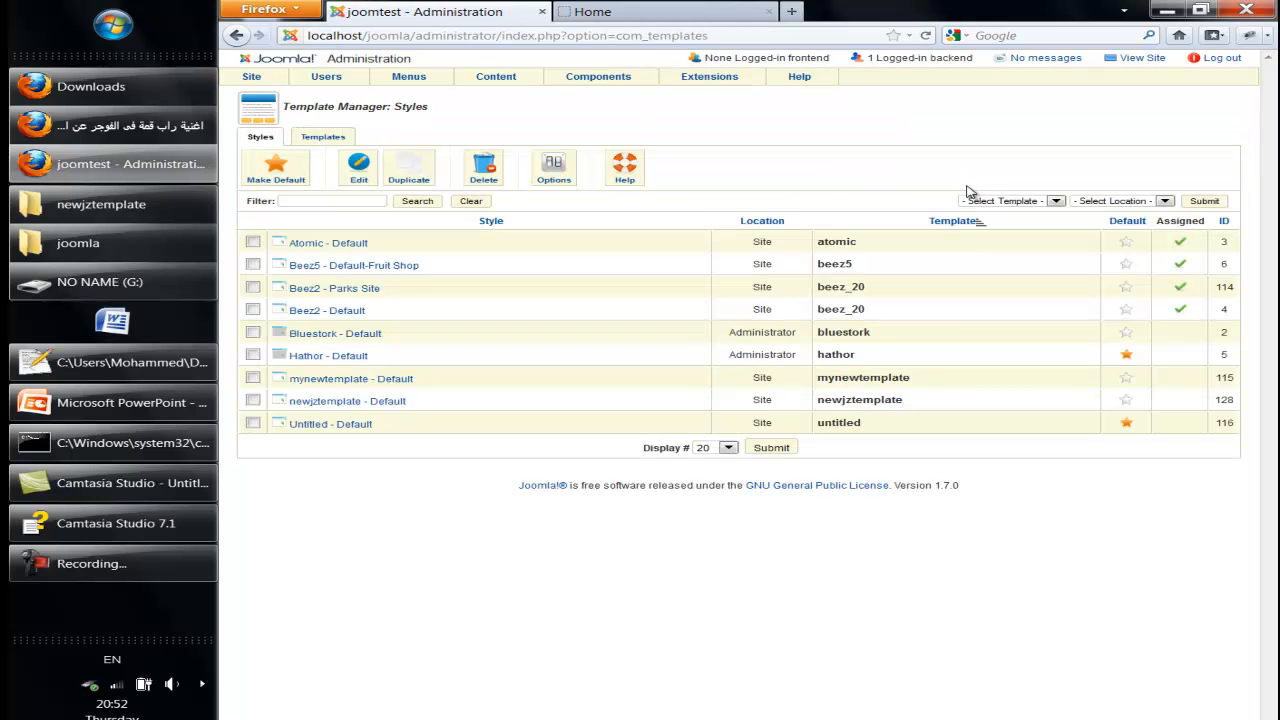
pyautogui.click(1127, 400)
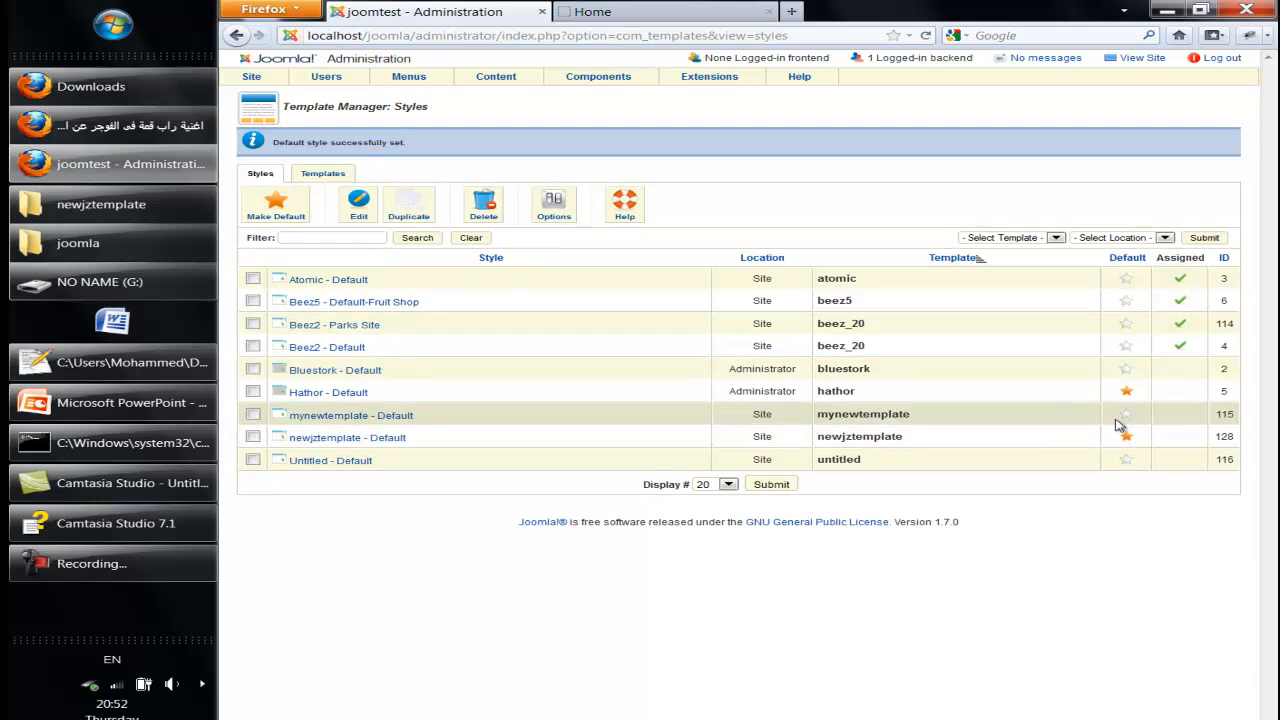
pyautogui.click(730, 6)
pyautogui.press('F5')
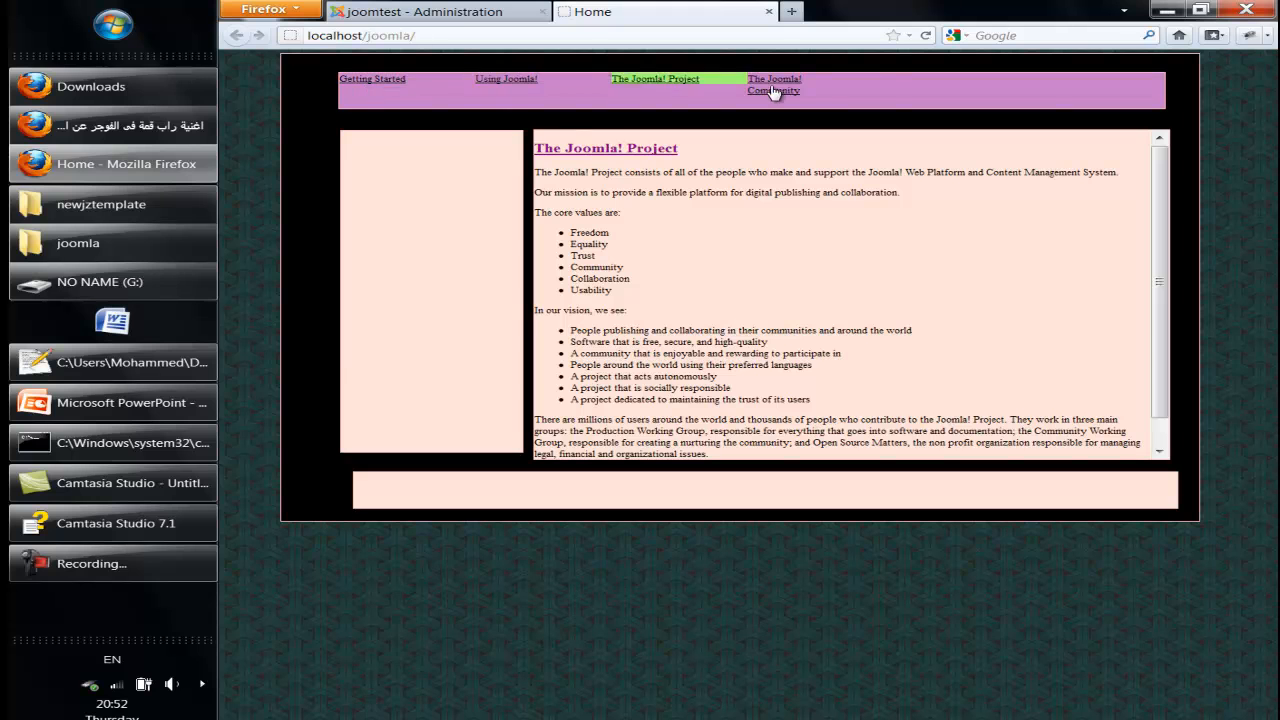
# - Back in Joomla Administrator, open the Site Modules list
pyautogui.click(449, 9)
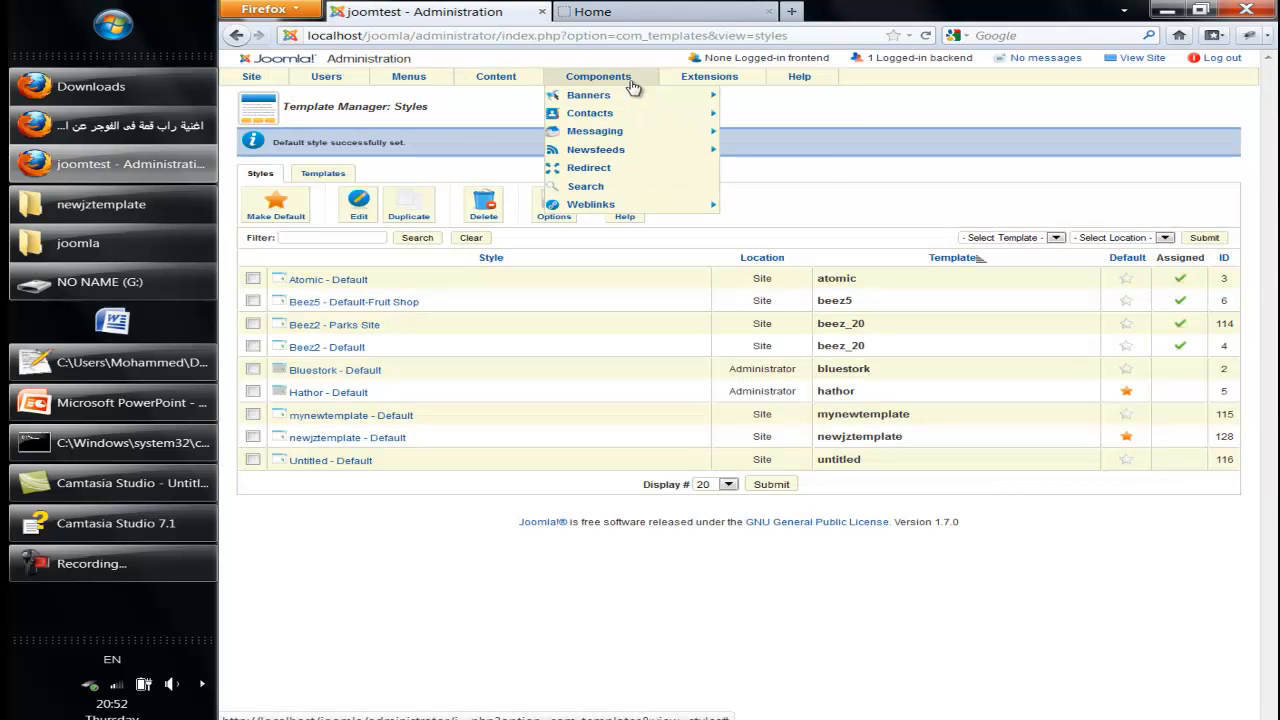
pyautogui.moveTo(700, 80)
pyautogui.click(692, 117)
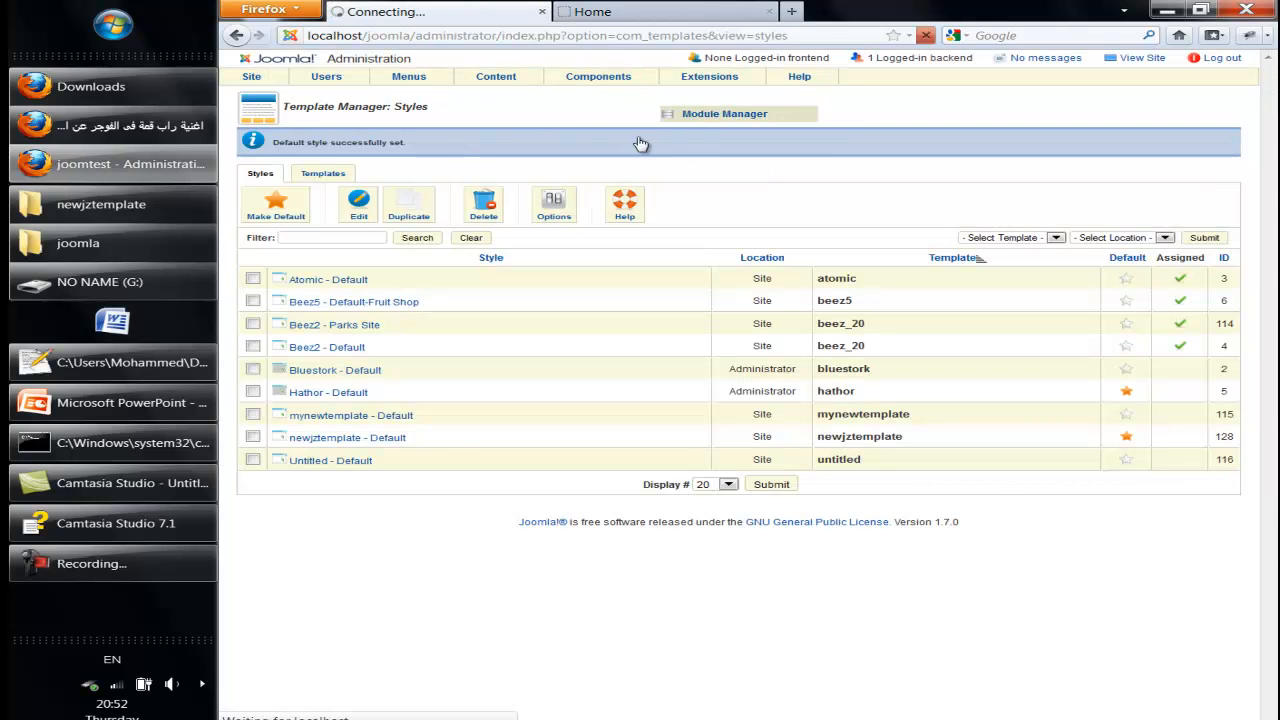
# - Browse Using Joomla!, The Joomla! Project and The Joomla! Community pages in the new template
pyautogui.click(600, 11)
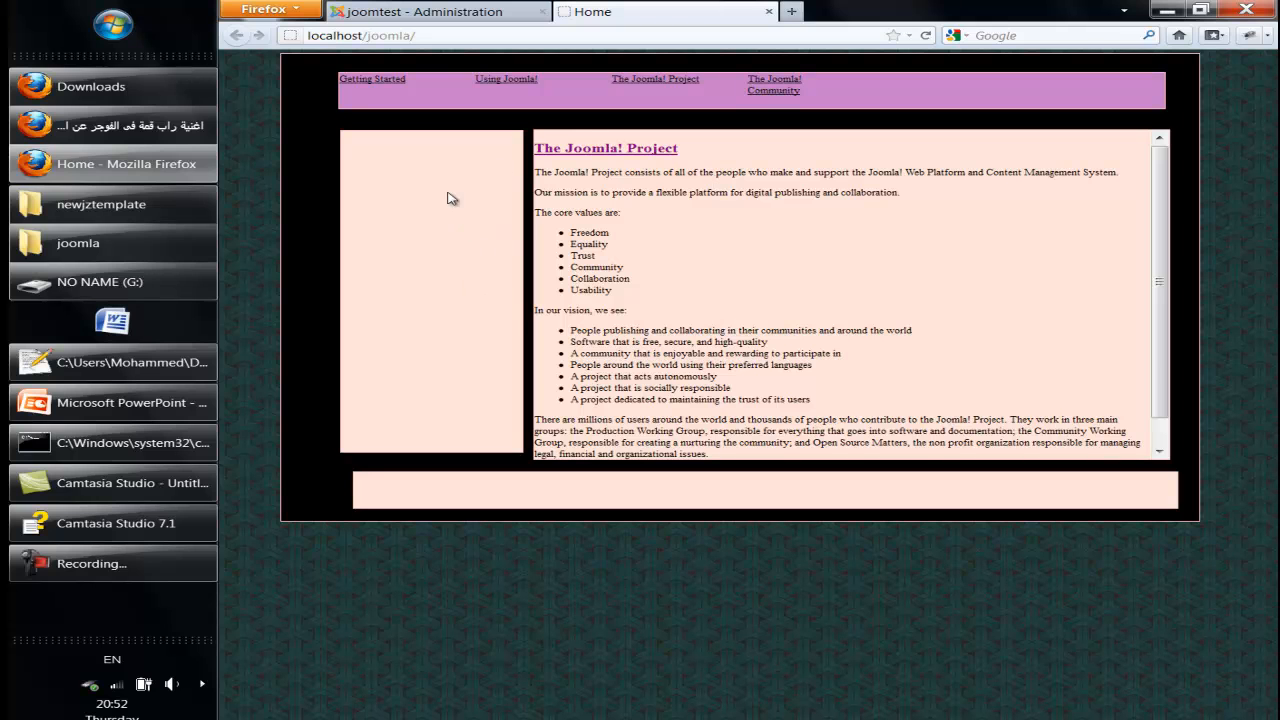
pyautogui.click(500, 80)
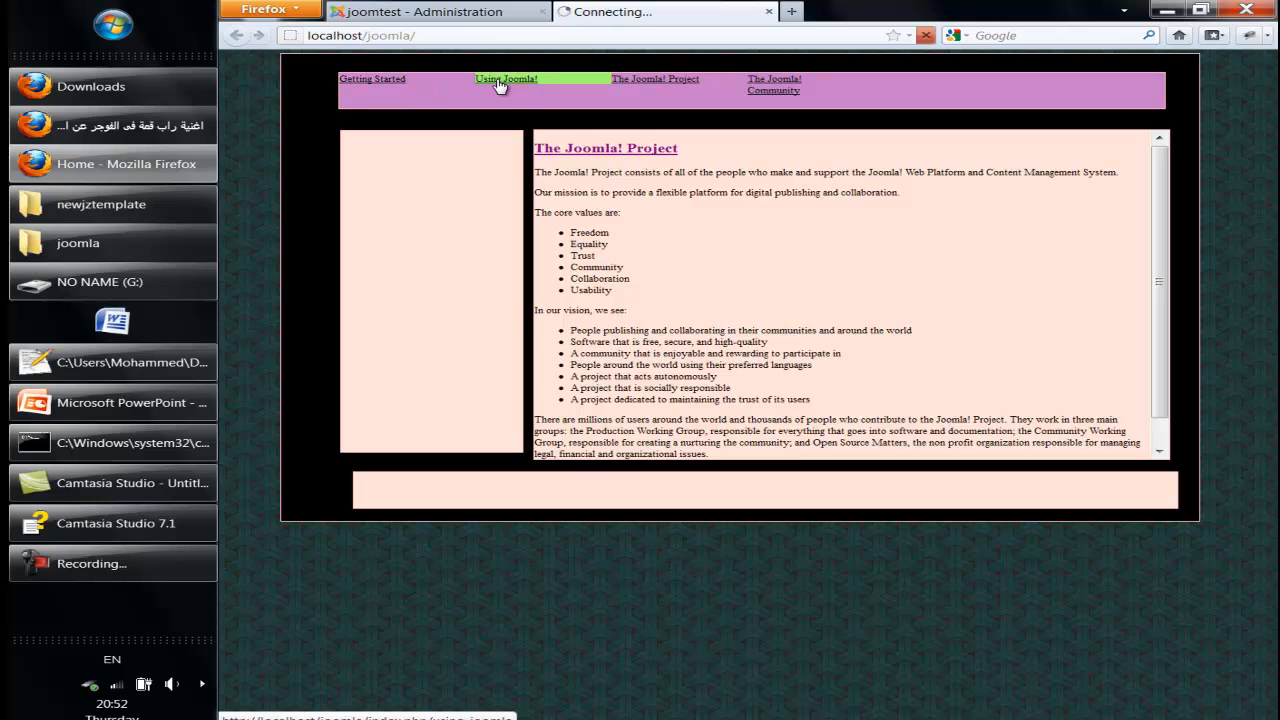
pyautogui.click(648, 84)
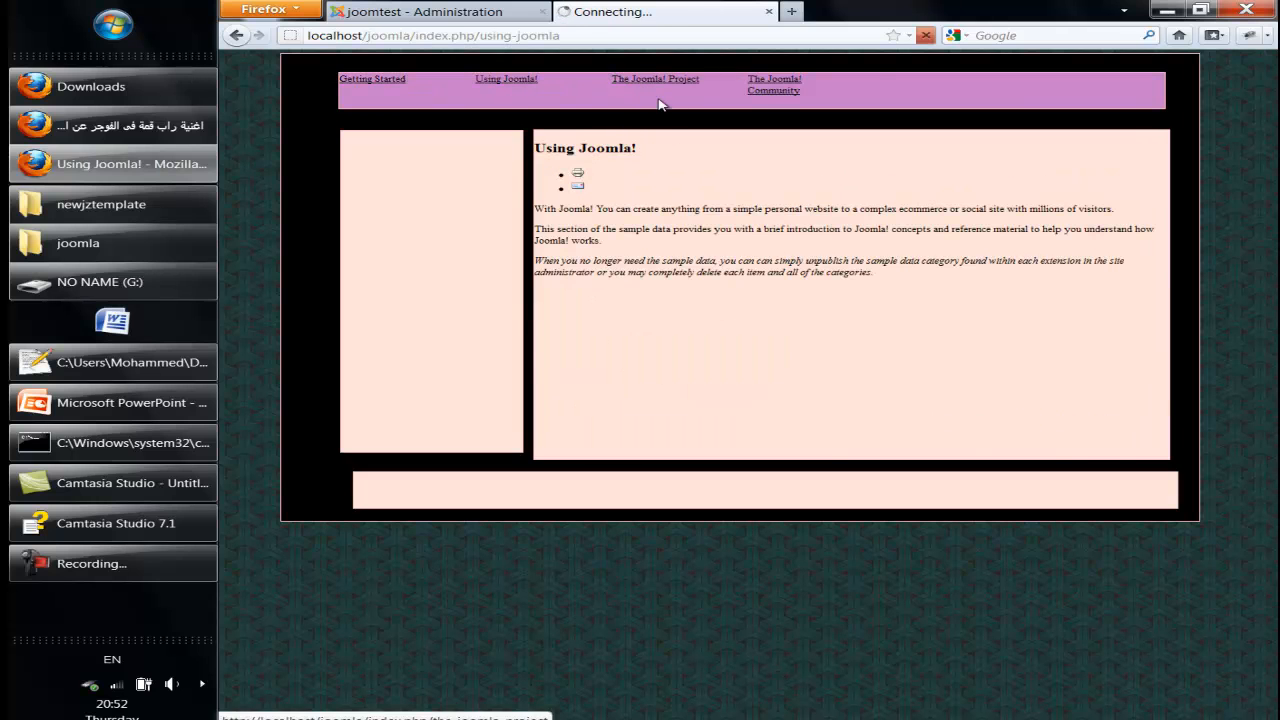
pyautogui.click(768, 90)
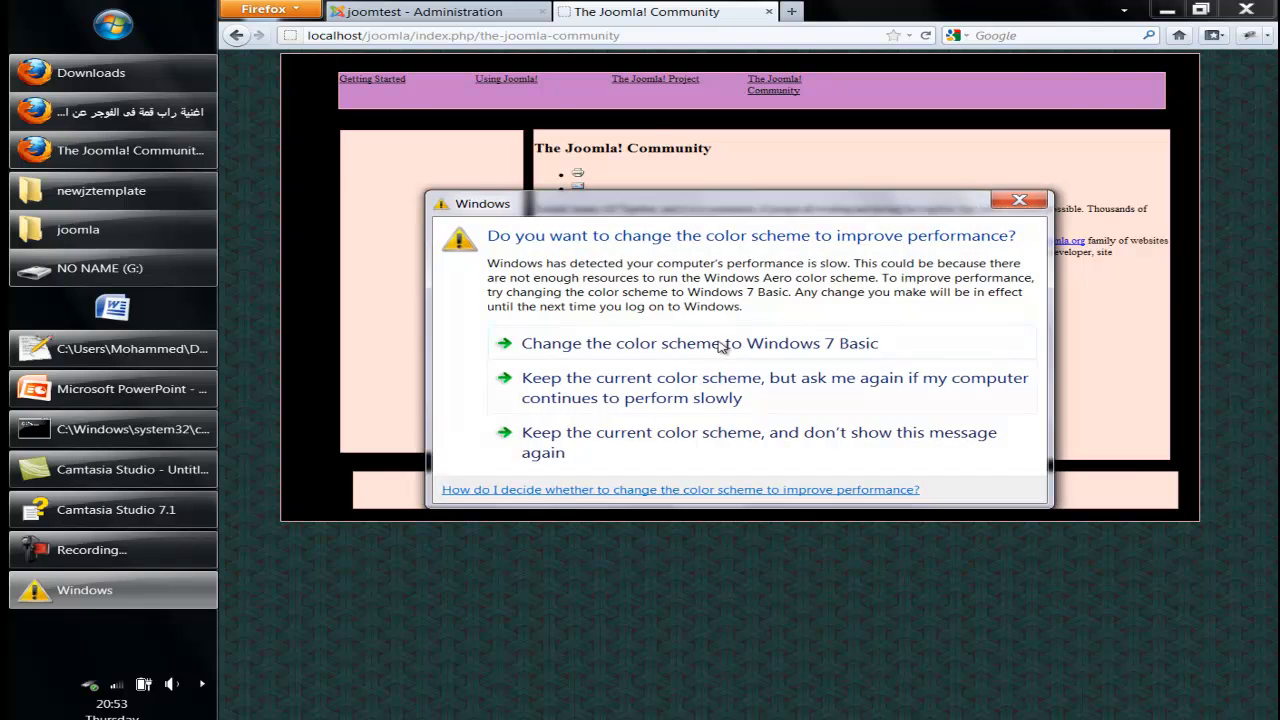
pyautogui.click(1162, 300)
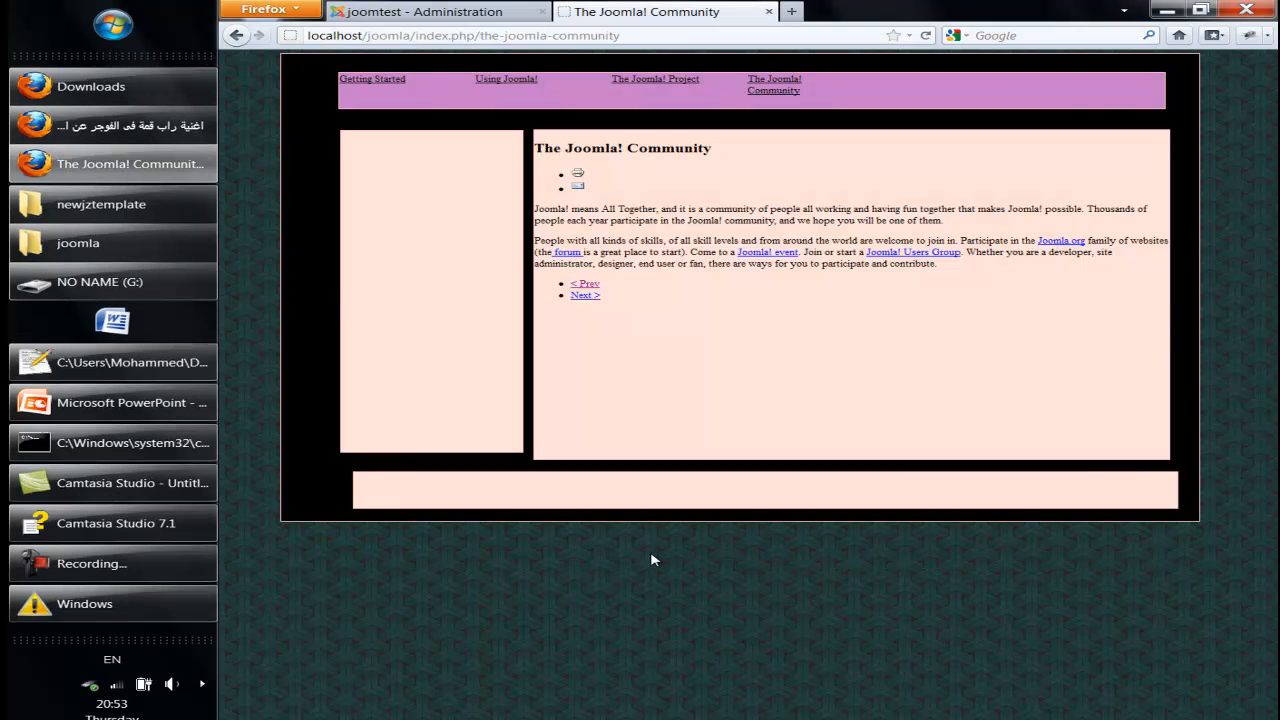
pyautogui.moveTo(630, 208); pyautogui.dragTo(664, 266)
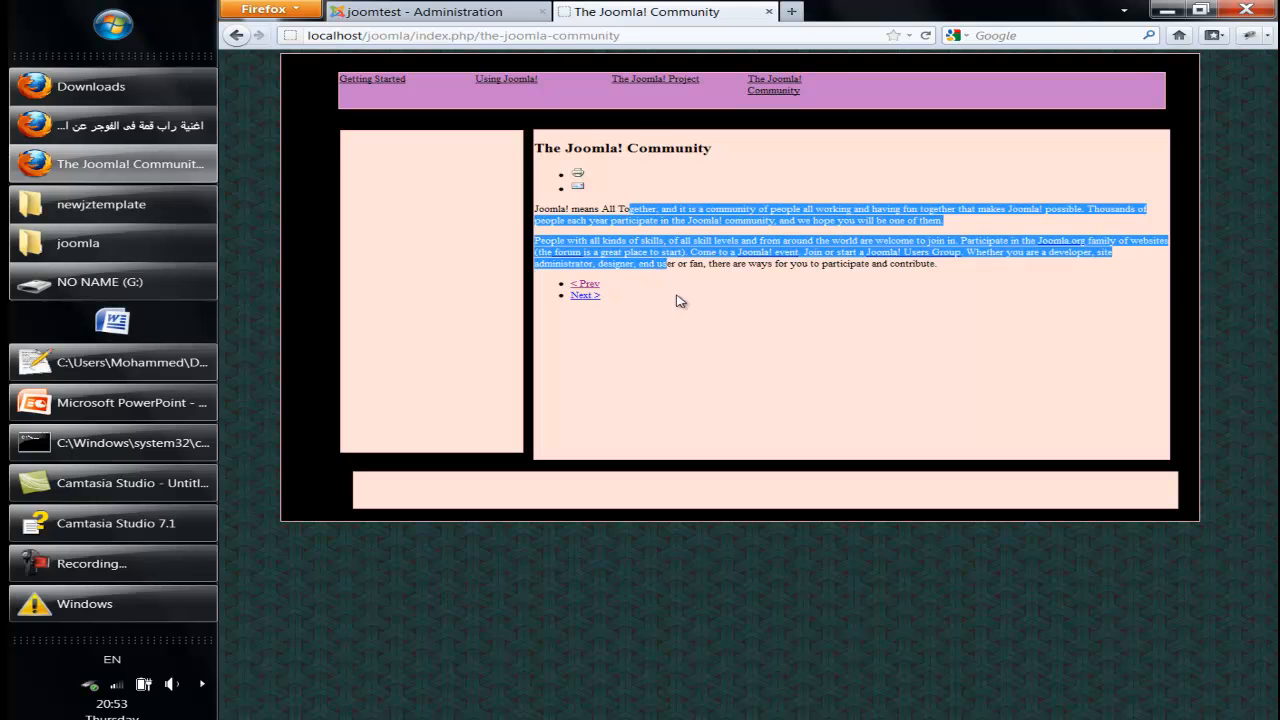